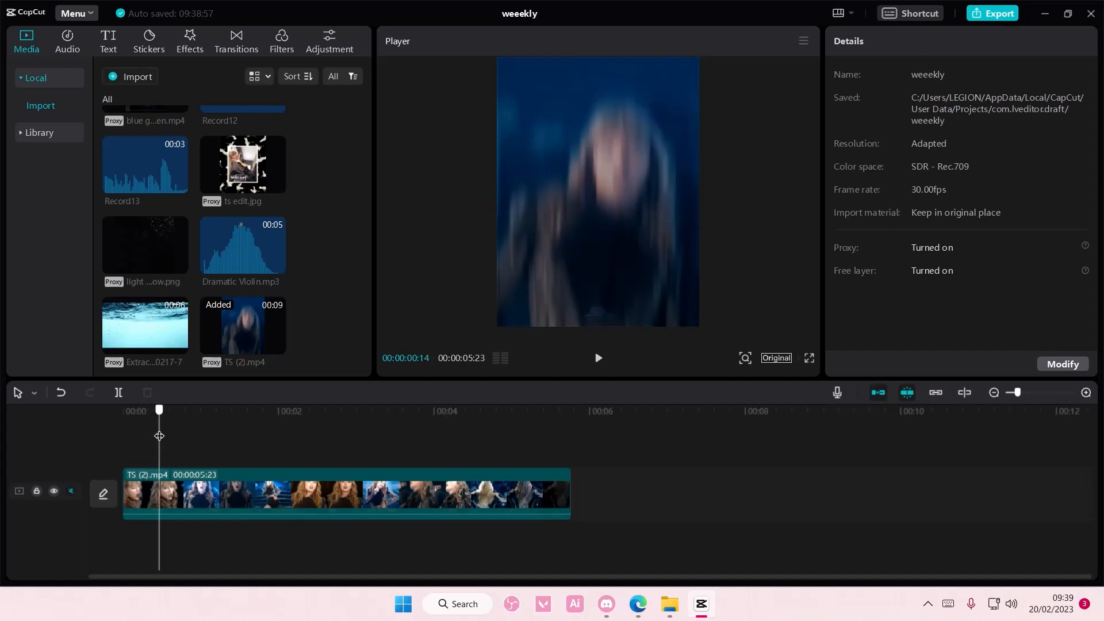
Split the TS (2).mp4 clip at 00:14, about 01:06, 02:00, 02:22 and 03:14.
click(119, 393)
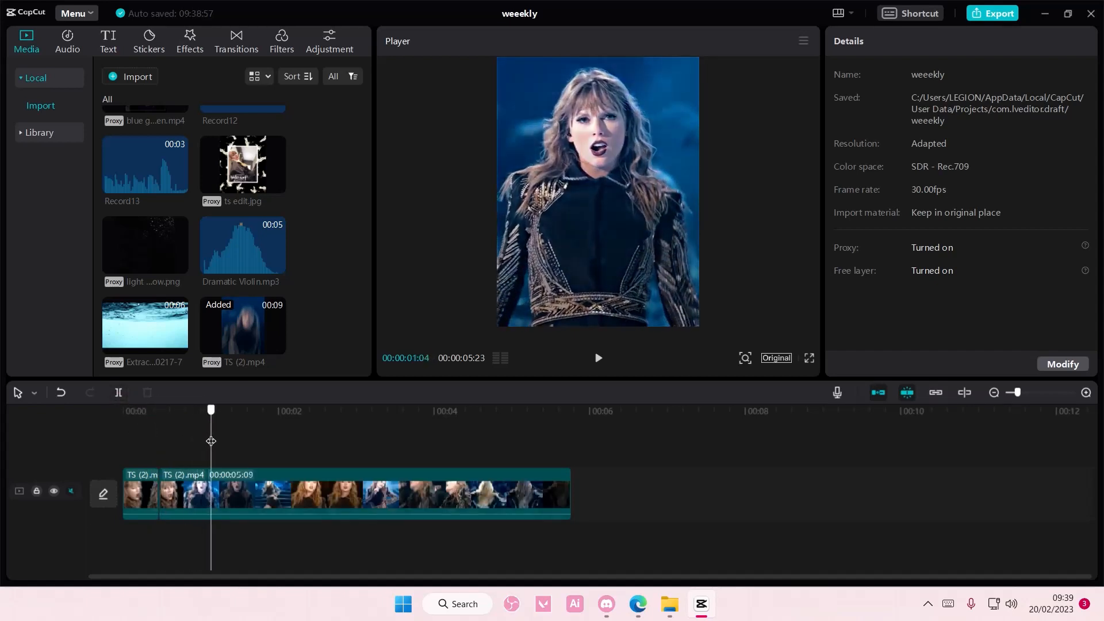
click(118, 393)
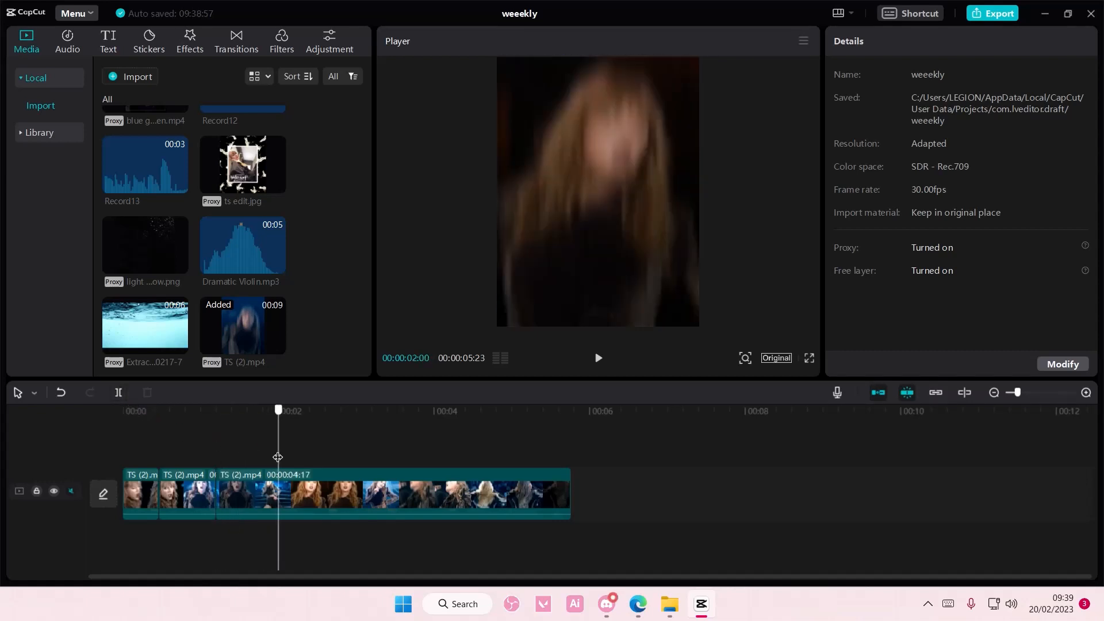
click(119, 393)
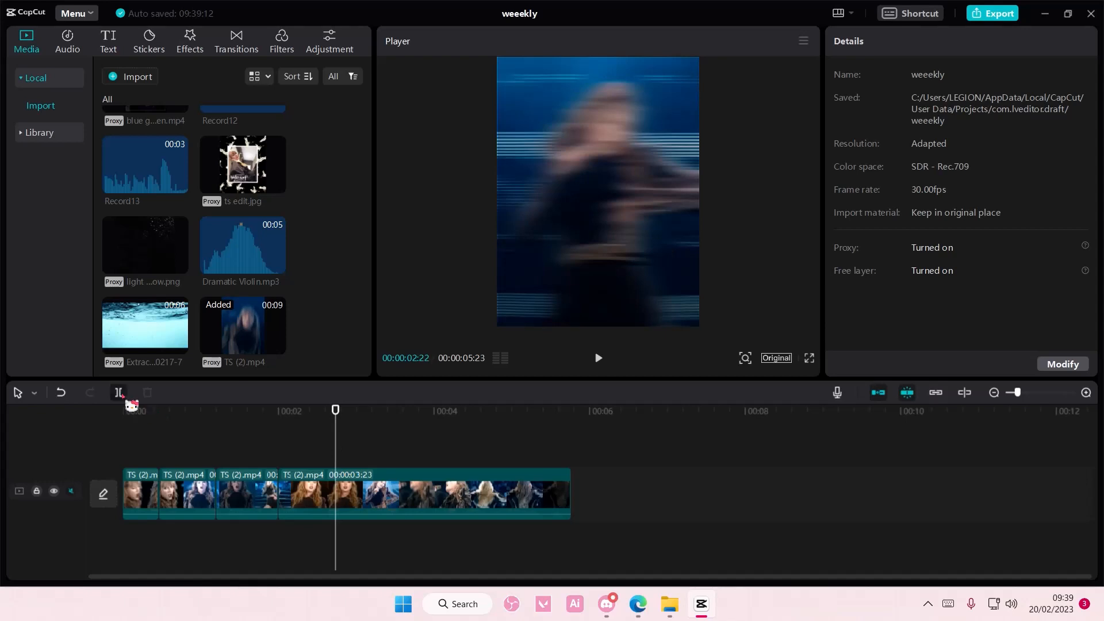
click(120, 392)
drag(345, 451, 393, 461)
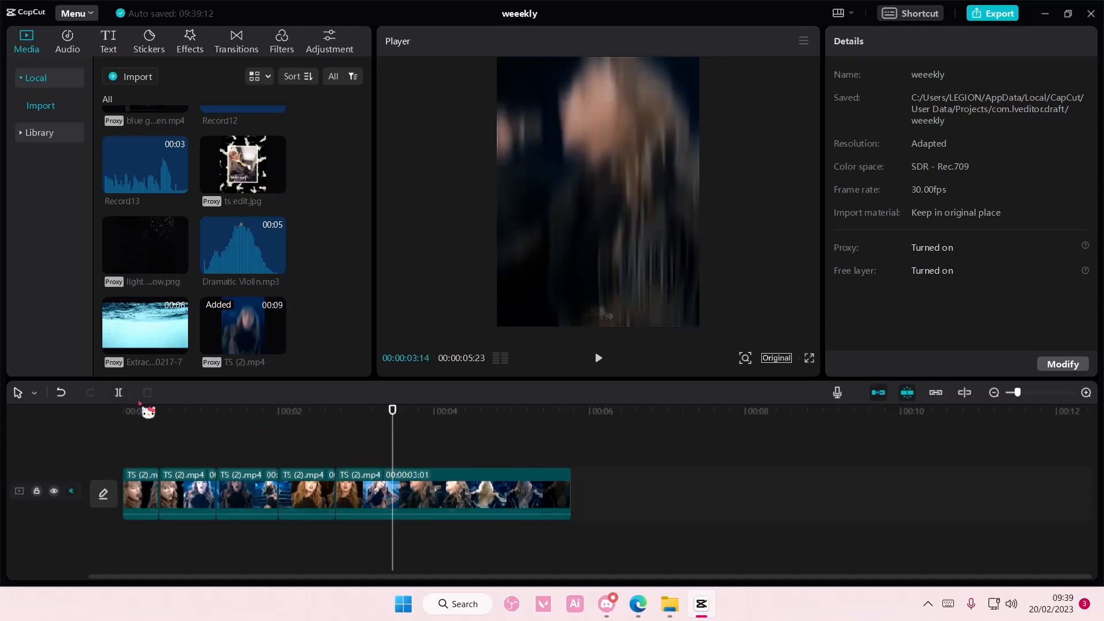
click(118, 393)
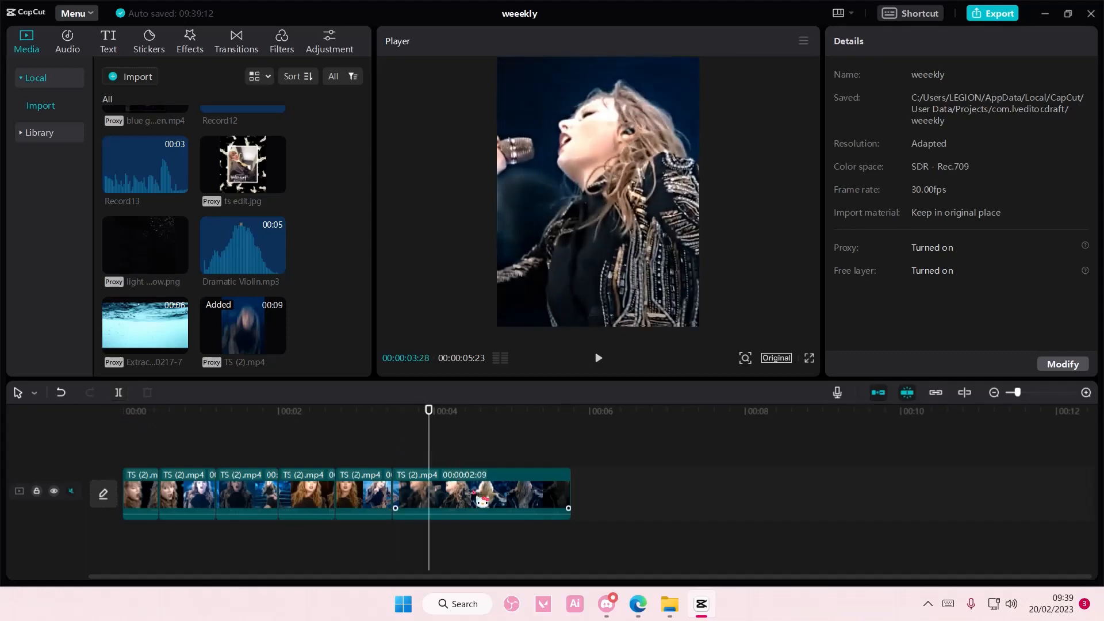
Delete the leftover footage after 03:14 and return the playhead to the start of the timeline.
click(477, 493)
key(Delete)
key(Home)
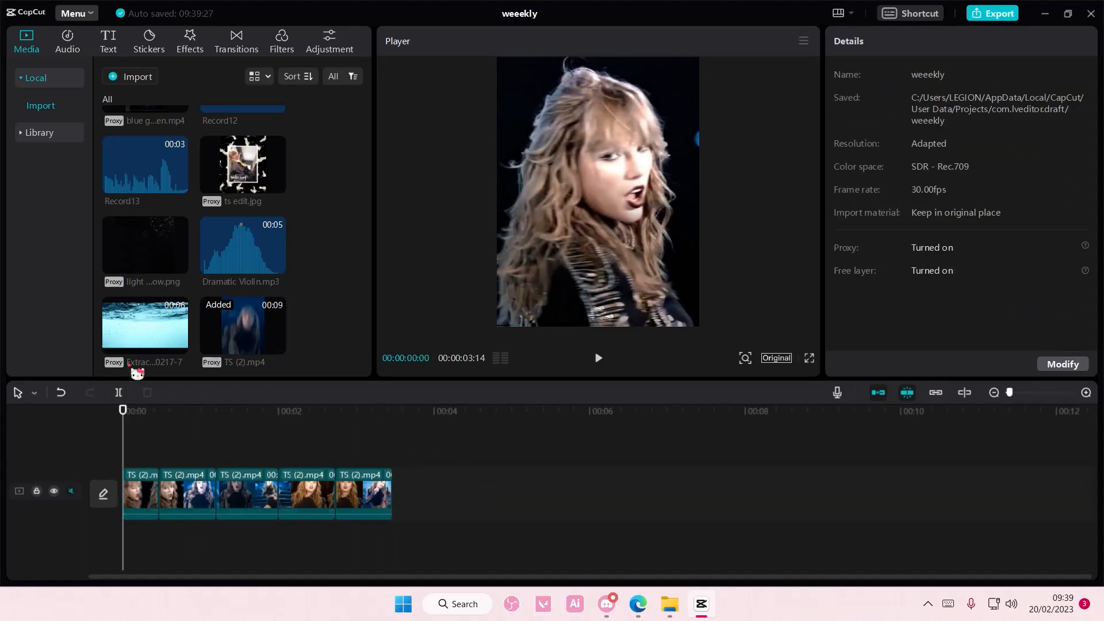
Apply the second "Swing... Left" In animation to the first clip with a duration of 0.2 s.
click(138, 486)
click(995, 43)
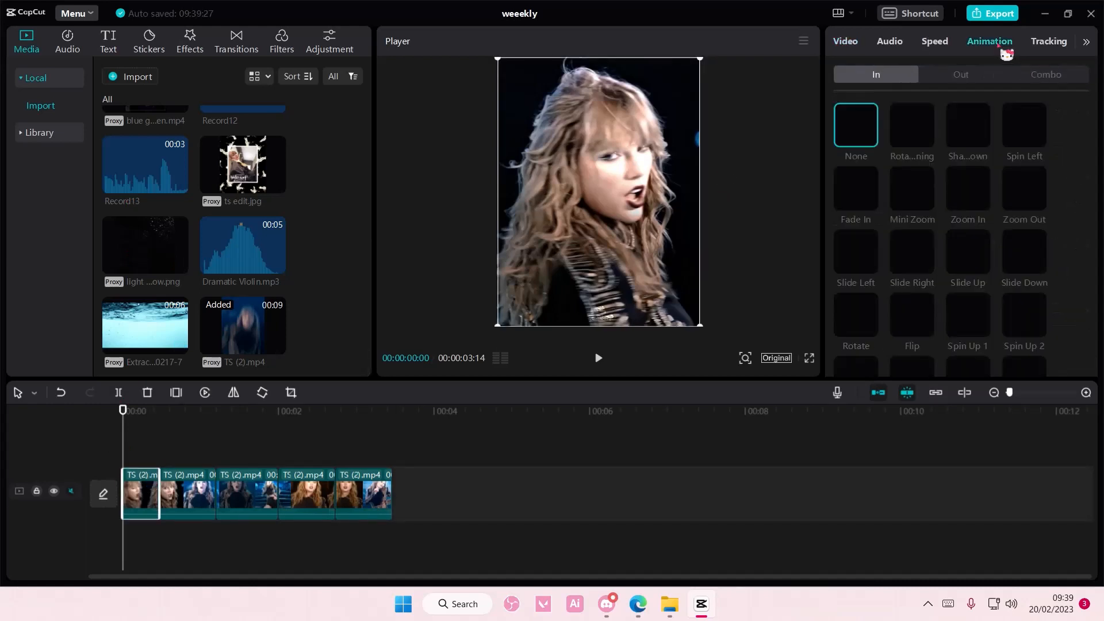
scroll(970, 211, down, 3)
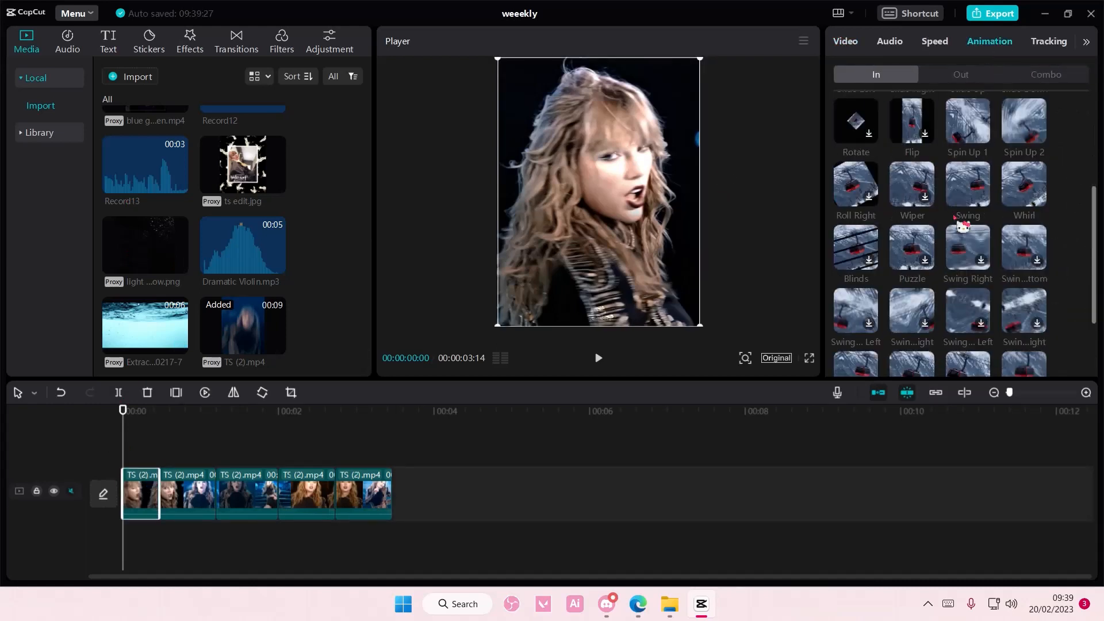
scroll(953, 217, down, 1)
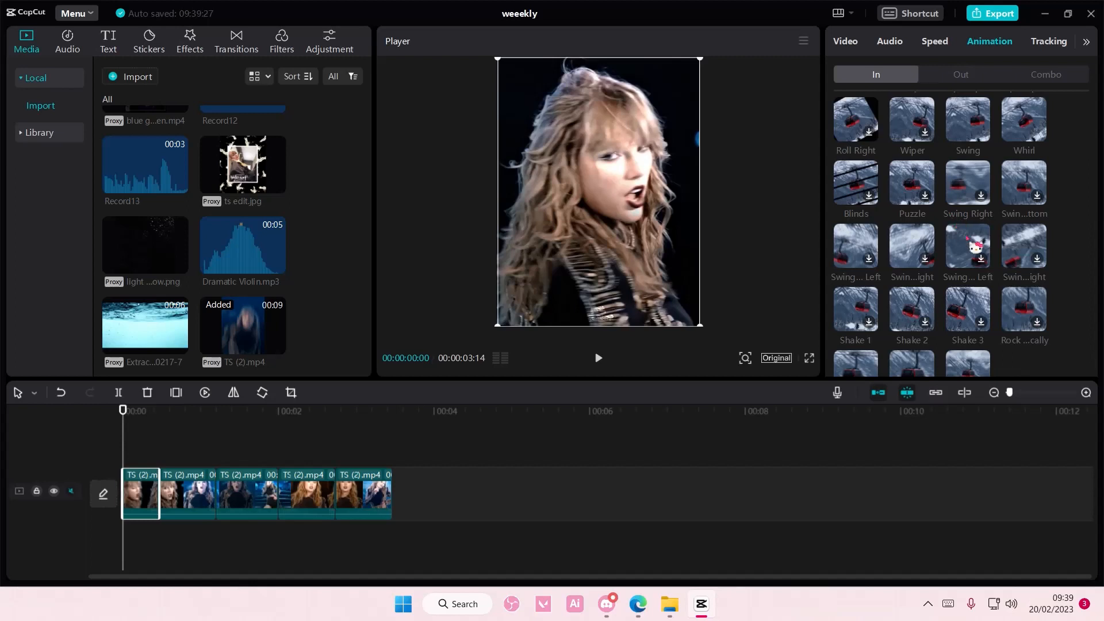
click(976, 246)
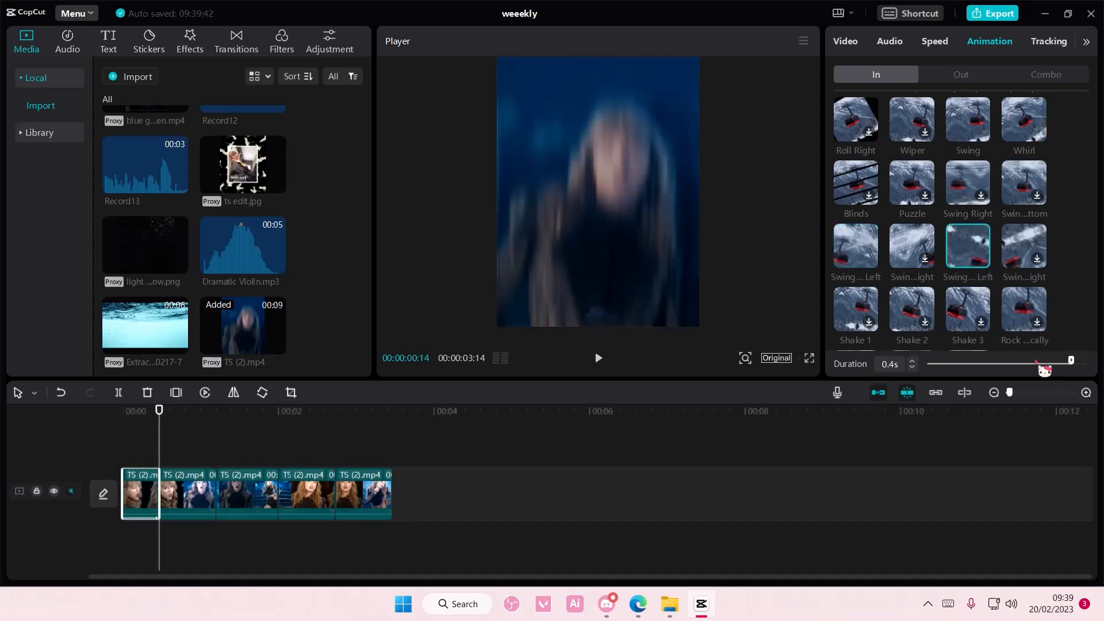
drag(1060, 371, 965, 371)
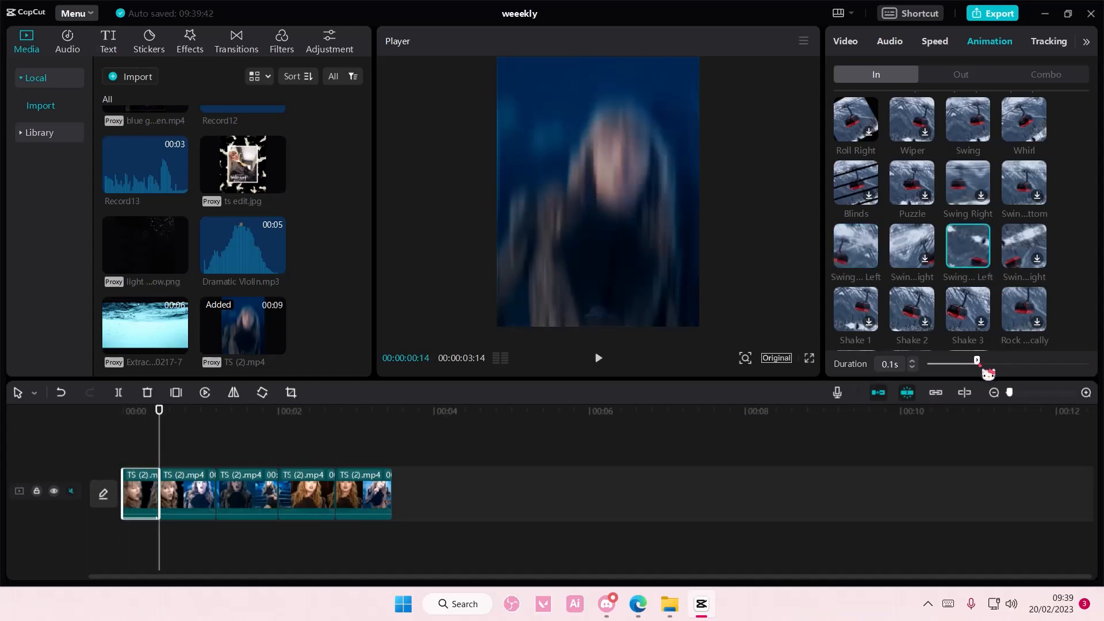
Apply the same Swing Left In animation to the second and third clips, each with a 0.2 s duration.
click(187, 493)
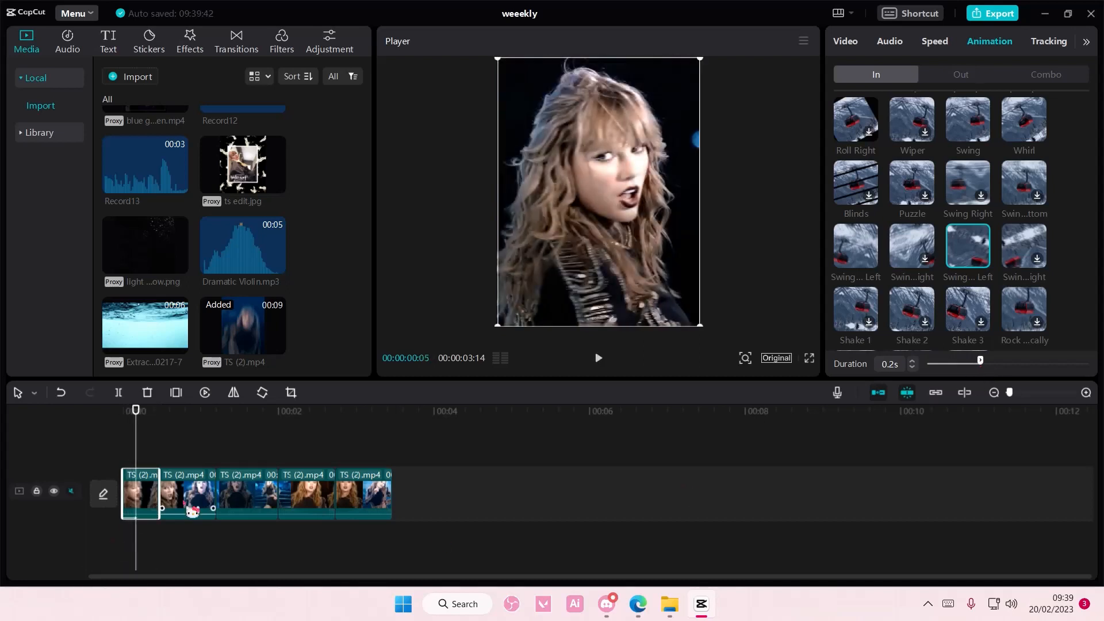
click(961, 257)
drag(1030, 370, 993, 371)
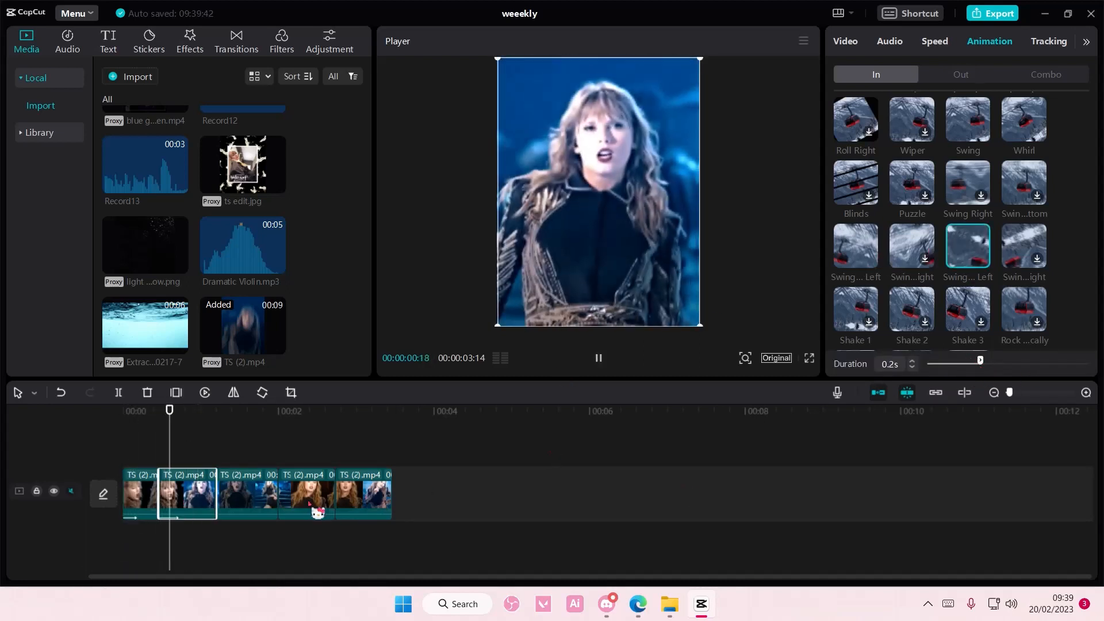
click(247, 497)
click(968, 263)
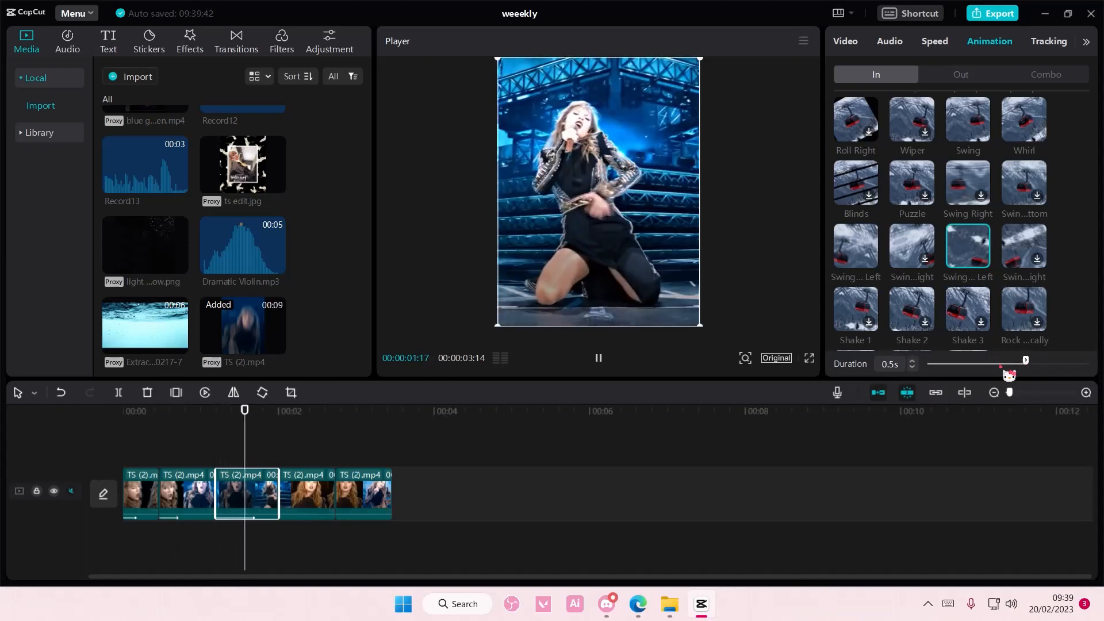
drag(989, 364, 965, 363)
Apply the same Swing Left In animation to the fourth and fifth clips, each with a 0.2 s duration.
click(307, 495)
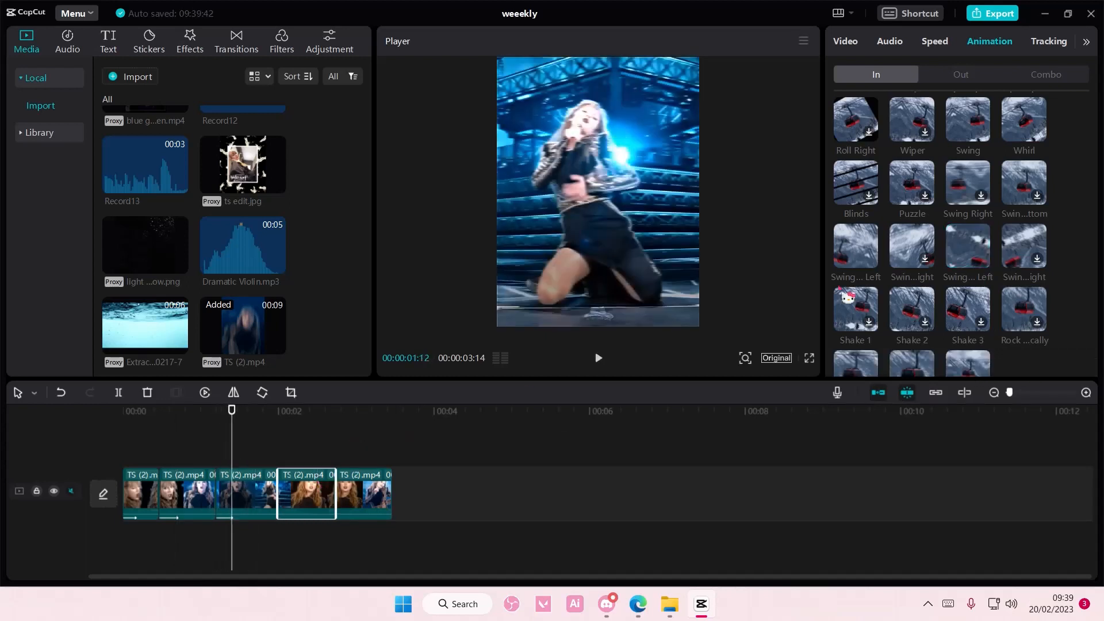
click(967, 247)
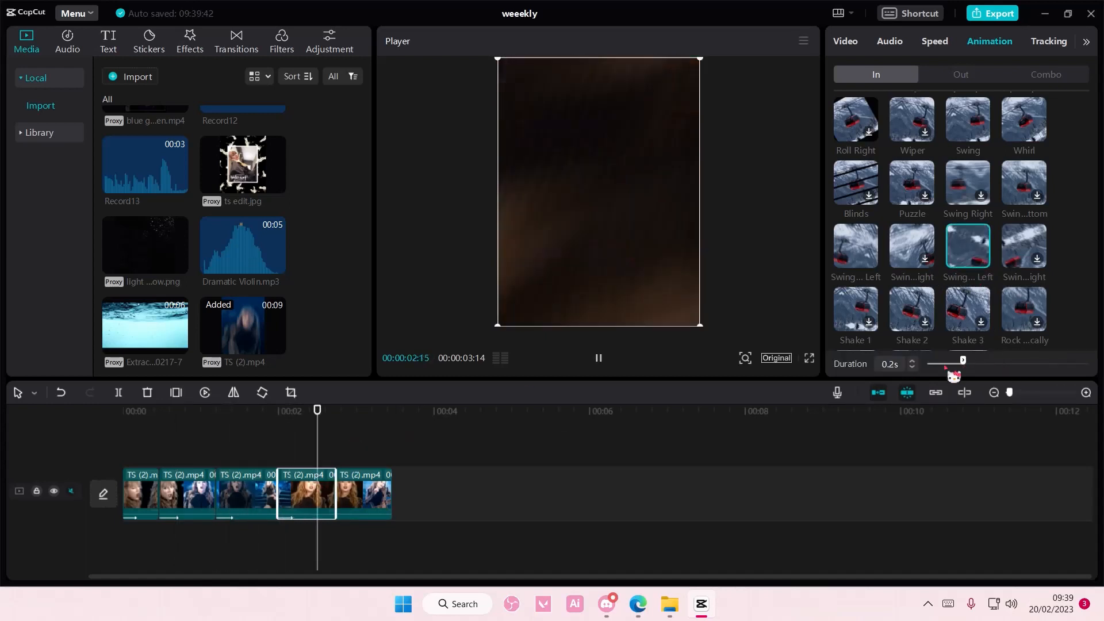
click(364, 493)
click(963, 254)
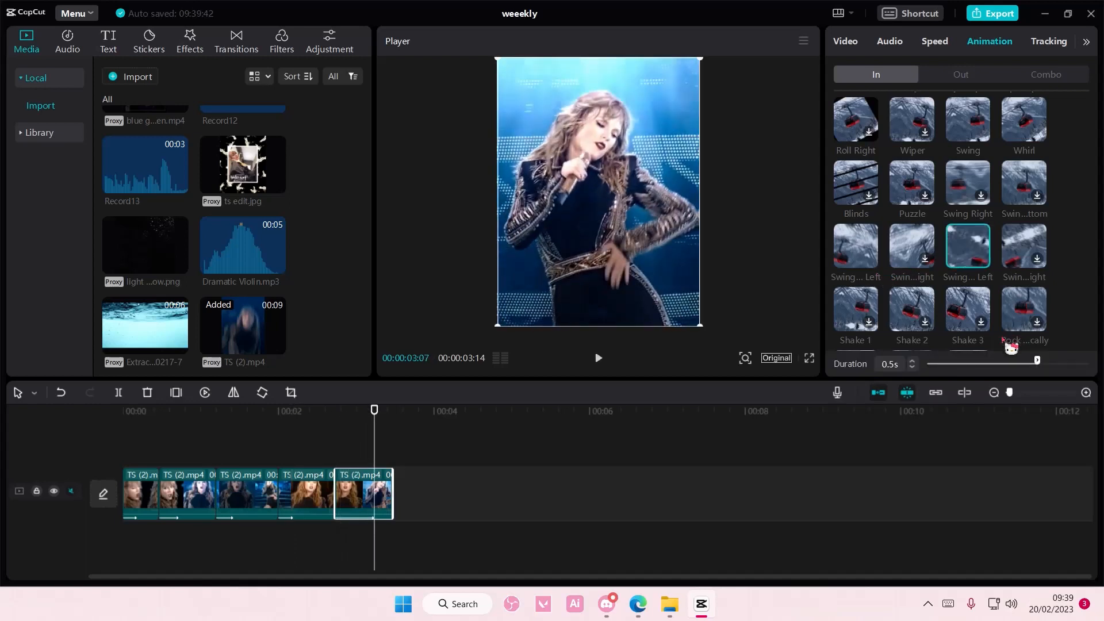
drag(989, 364, 981, 363)
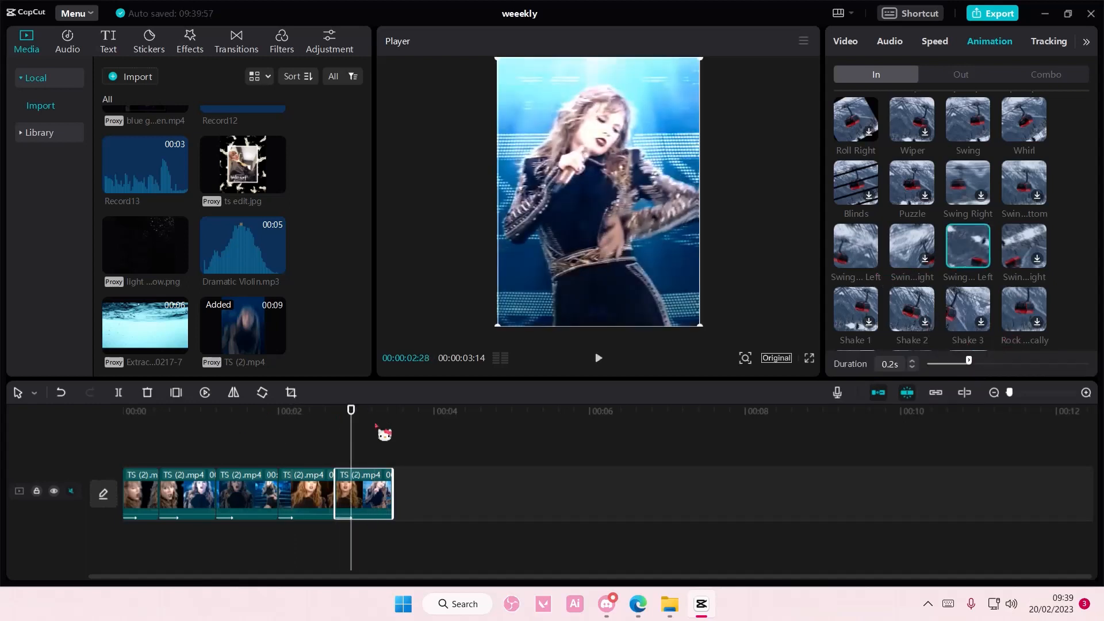
Add the Slanted Blur video effect from the Opening & closing category at the start of the timeline.
drag(350, 424, 67, 419)
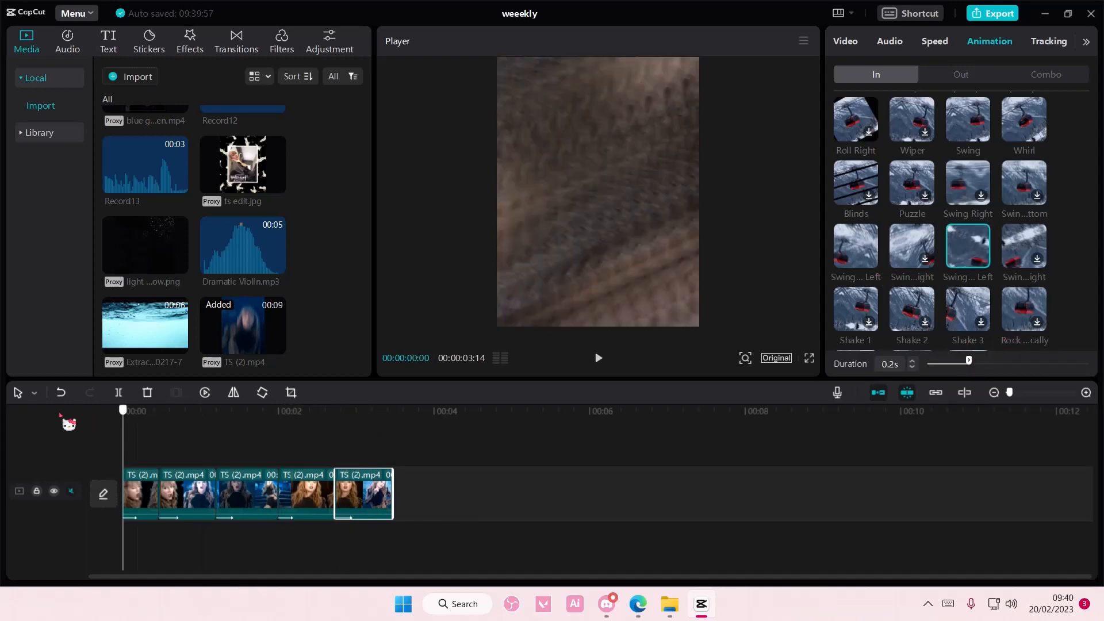
click(198, 52)
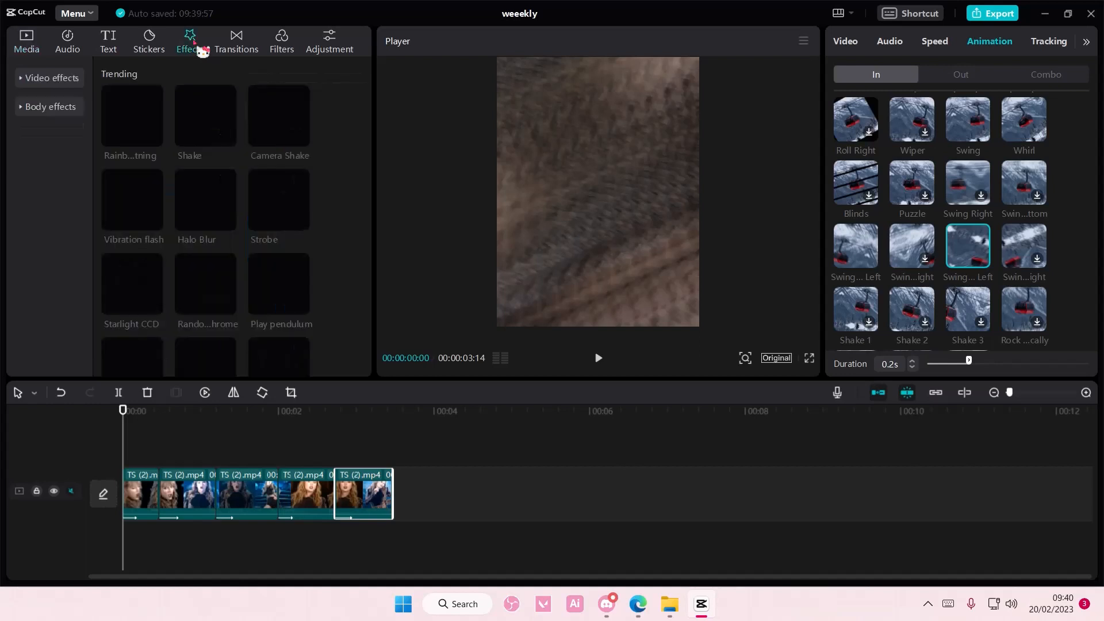
click(52, 78)
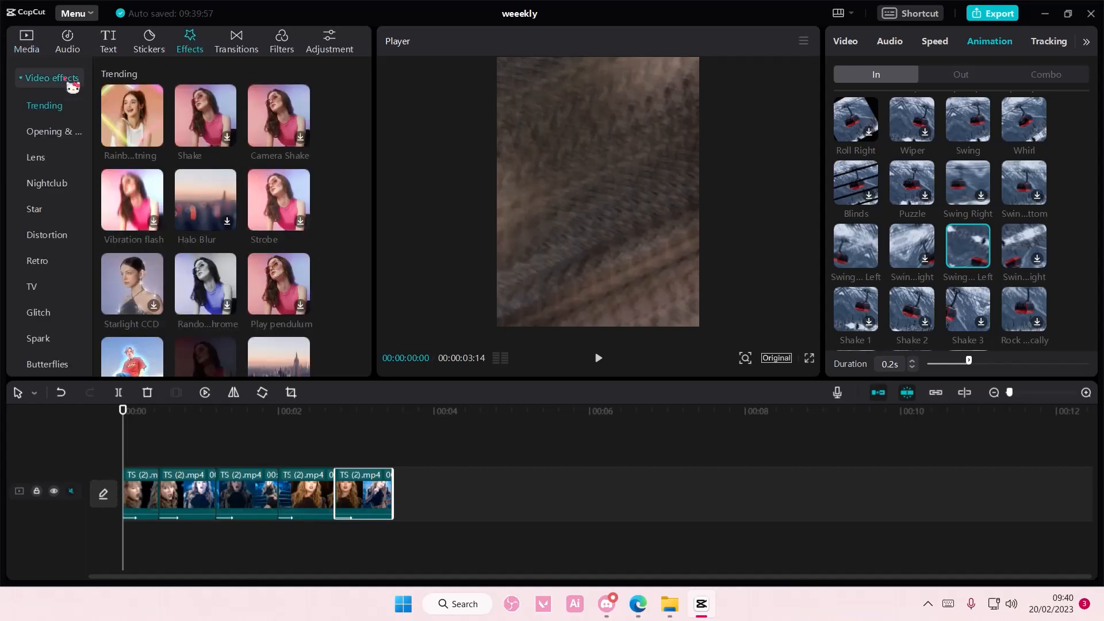
click(51, 134)
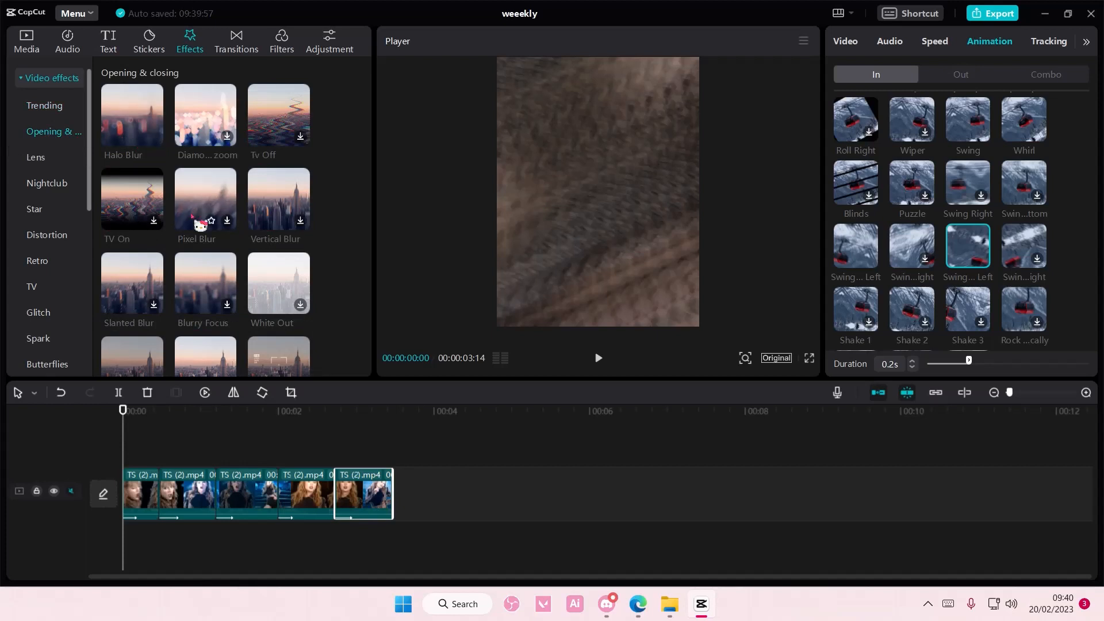
scroll(237, 257, down, 2)
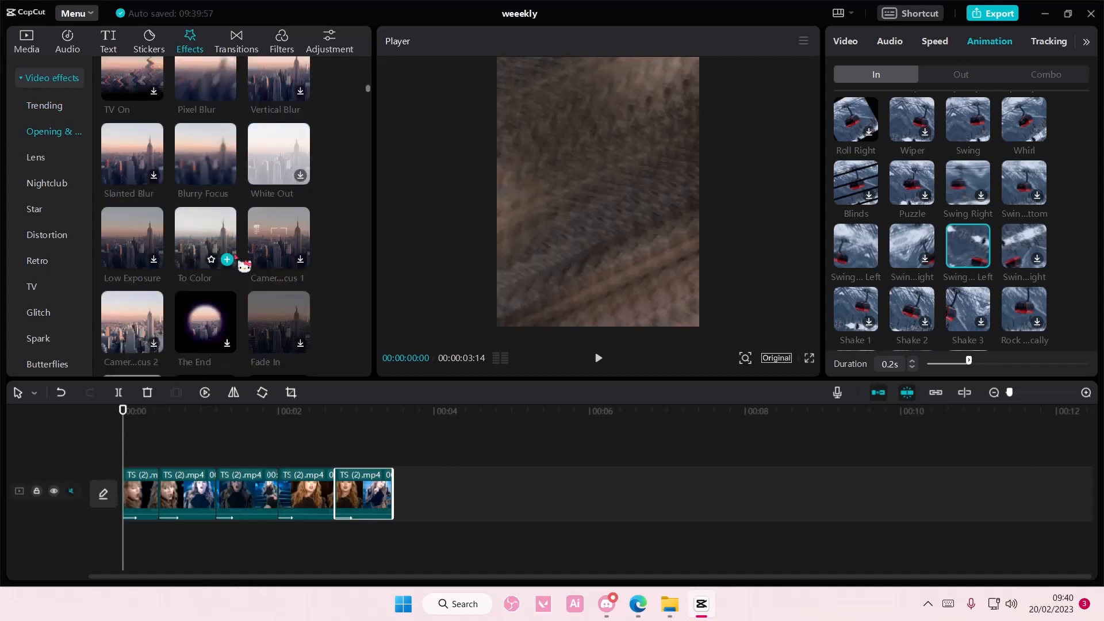
scroll(237, 257, up, 1)
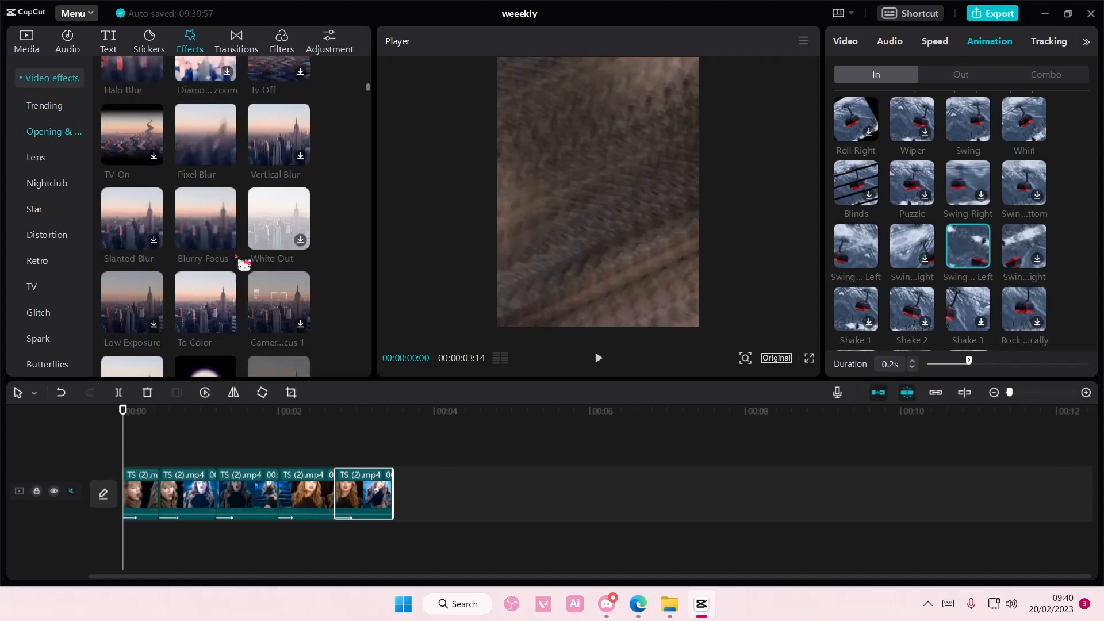
click(155, 242)
click(155, 240)
Shorten the Slanted Blur effect to a brief burst over the start of the first clip.
drag(355, 454, 127, 457)
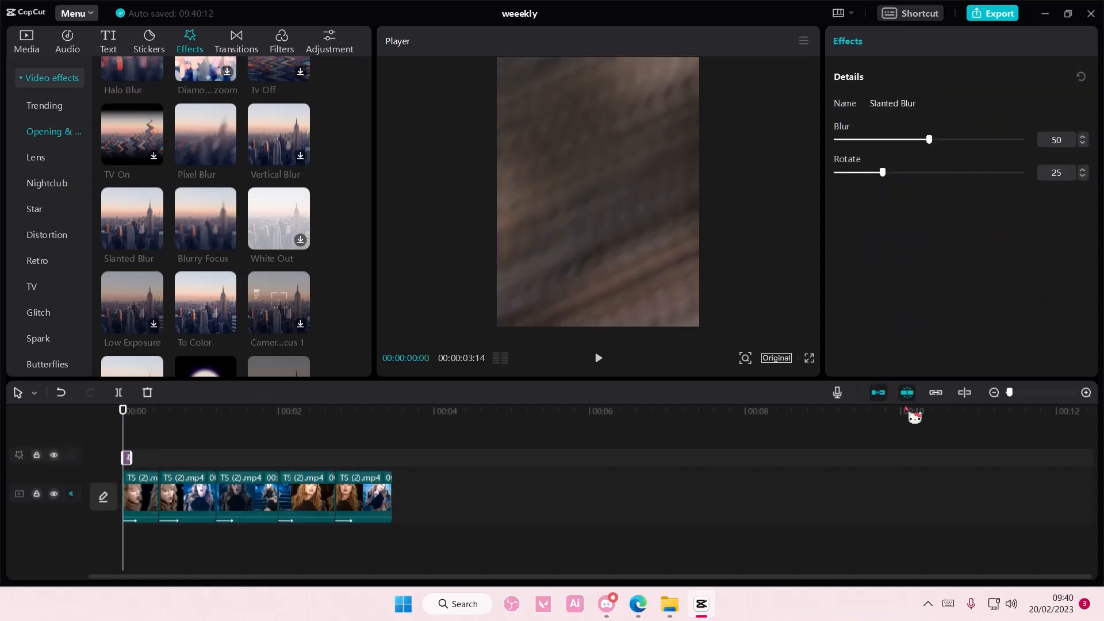
drag(1010, 392, 1019, 393)
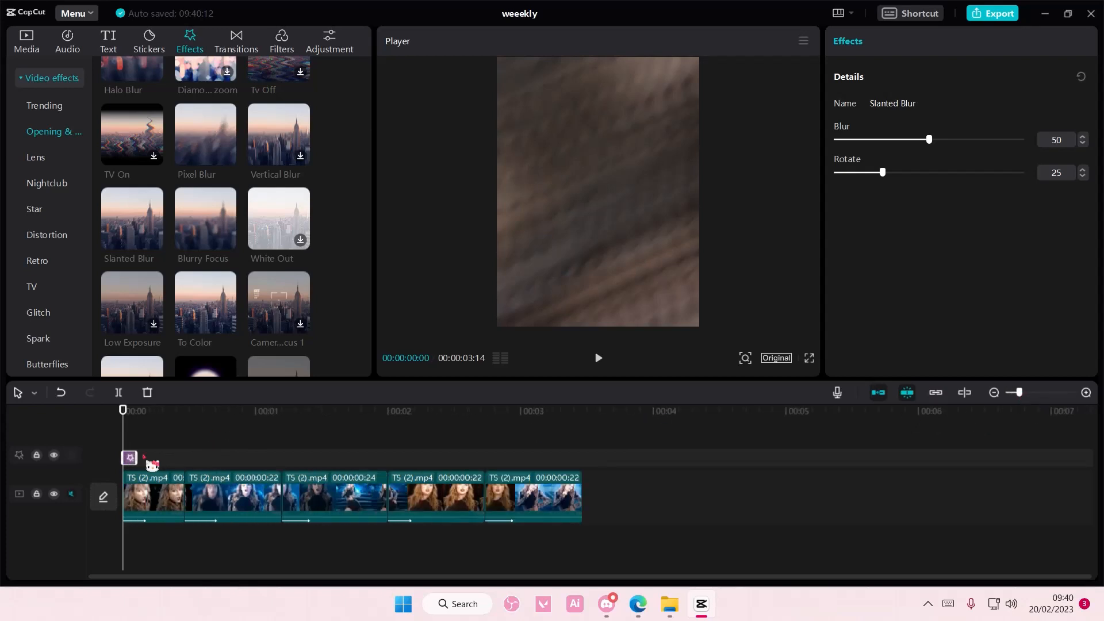
mouse_move(137, 457)
mouse_down()
mouse_move(124, 458)
mouse_move(141, 457)
mouse_up()
Set the Slanted Blur effect's Blur to 100 and Rotate to 7.
drag(932, 142, 1100, 163)
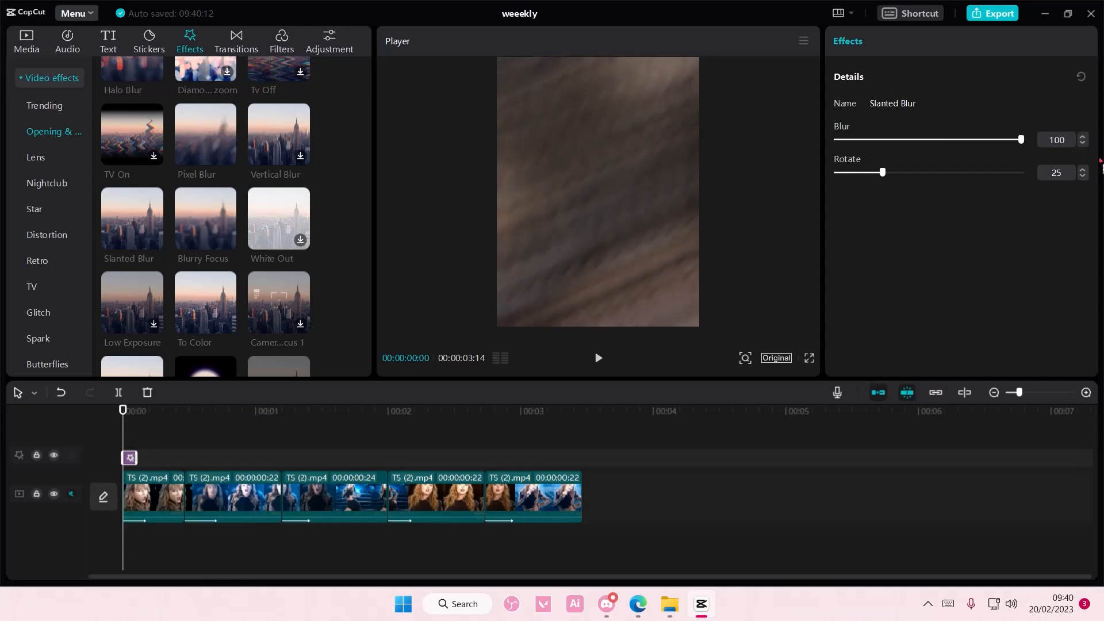
drag(877, 174, 973, 182)
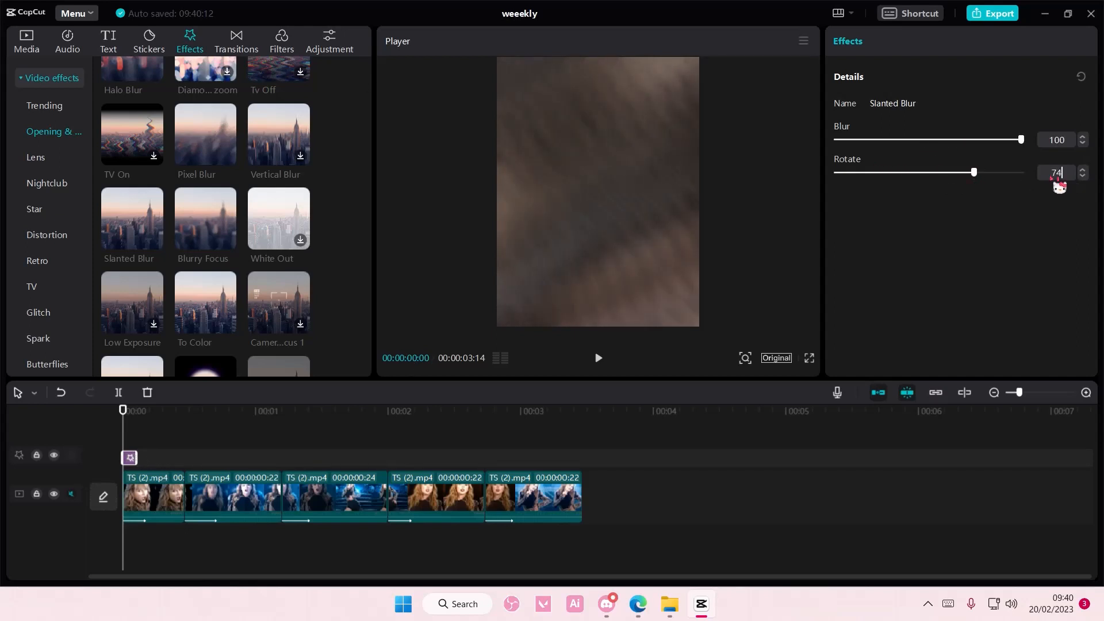
drag(1052, 177, 1038, 176)
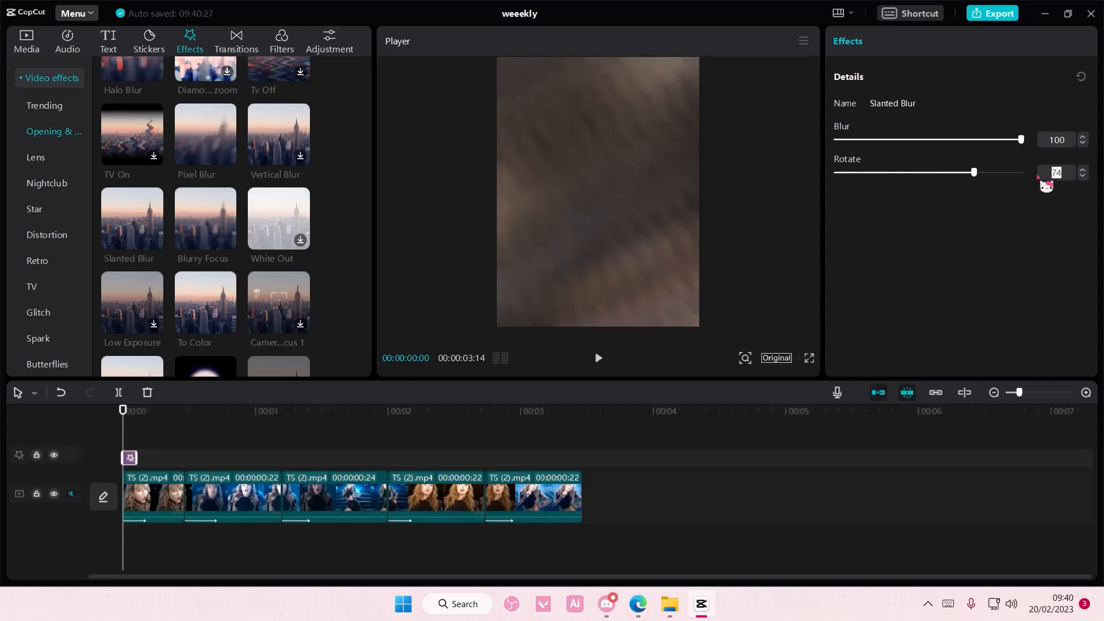
click(129, 456)
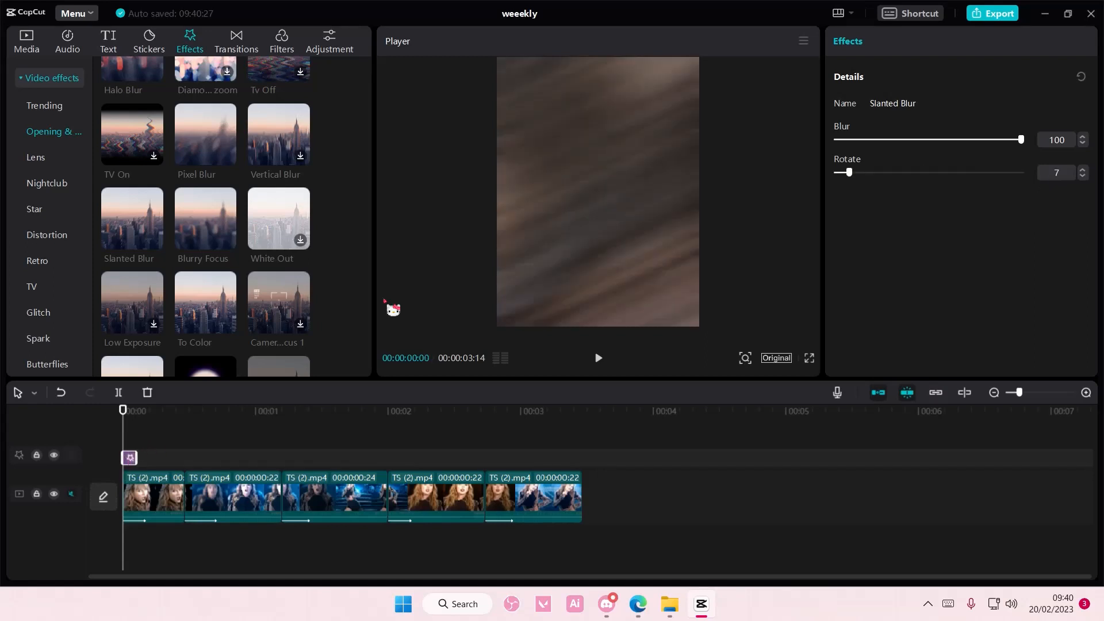
Copy the Slanted Blur effect and paste it at the start of the second clip at 00:14.
click(211, 426)
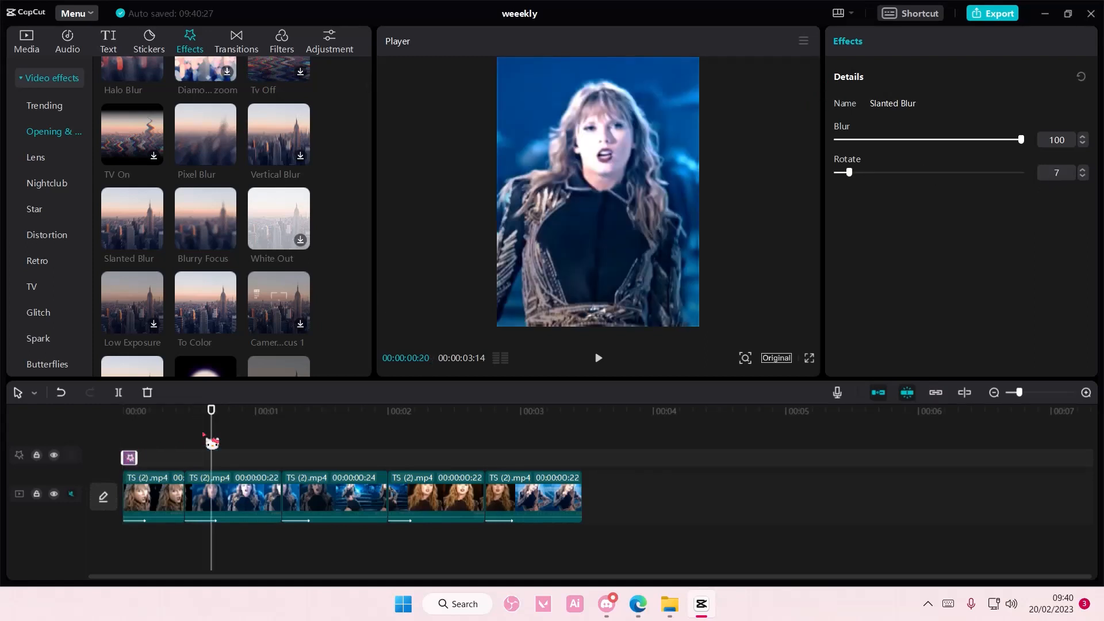
right_click(127, 457)
click(214, 428)
drag(207, 433, 187, 438)
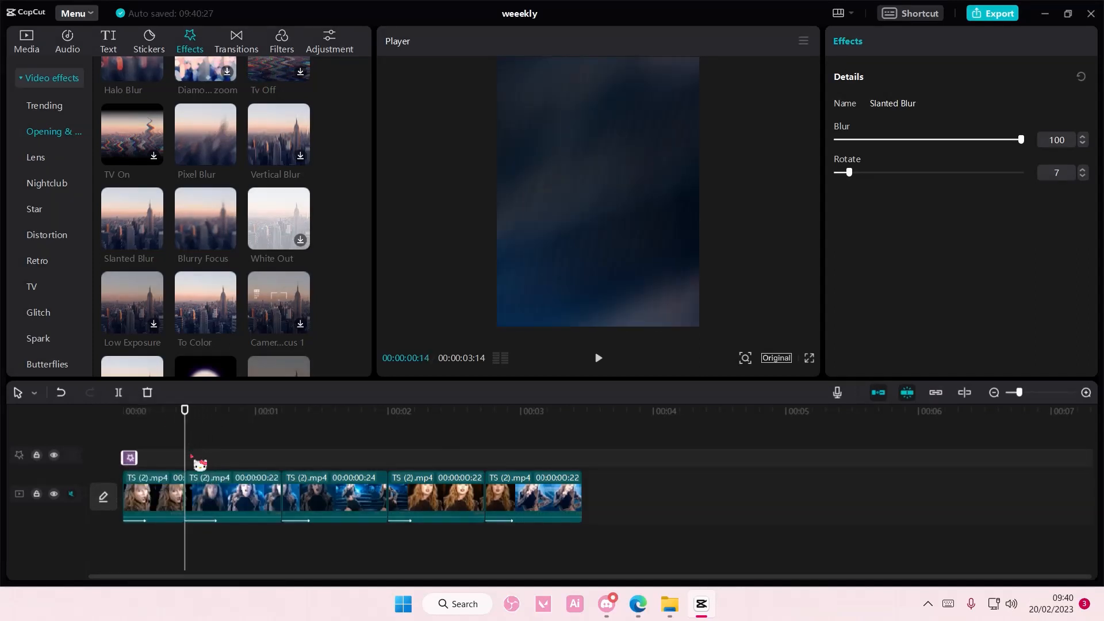
right_click(192, 457)
click(211, 476)
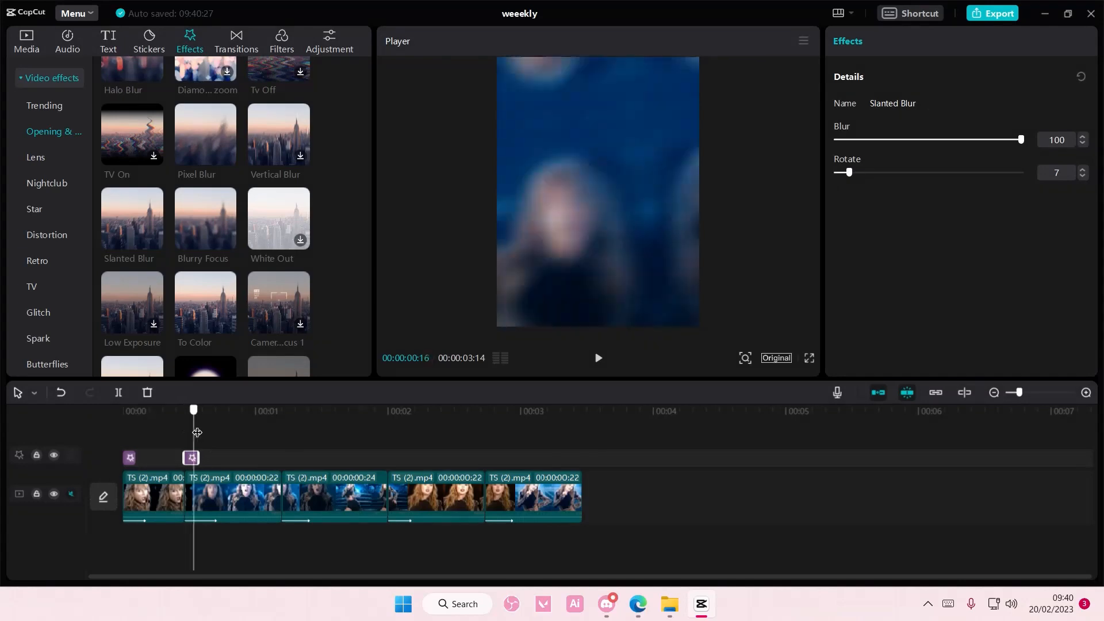
Paste the copied Slanted Blur effect at the starts of the third, fourth and fifth clips, and return the playhead to the beginning.
click(281, 437)
right_click(299, 460)
click(302, 463)
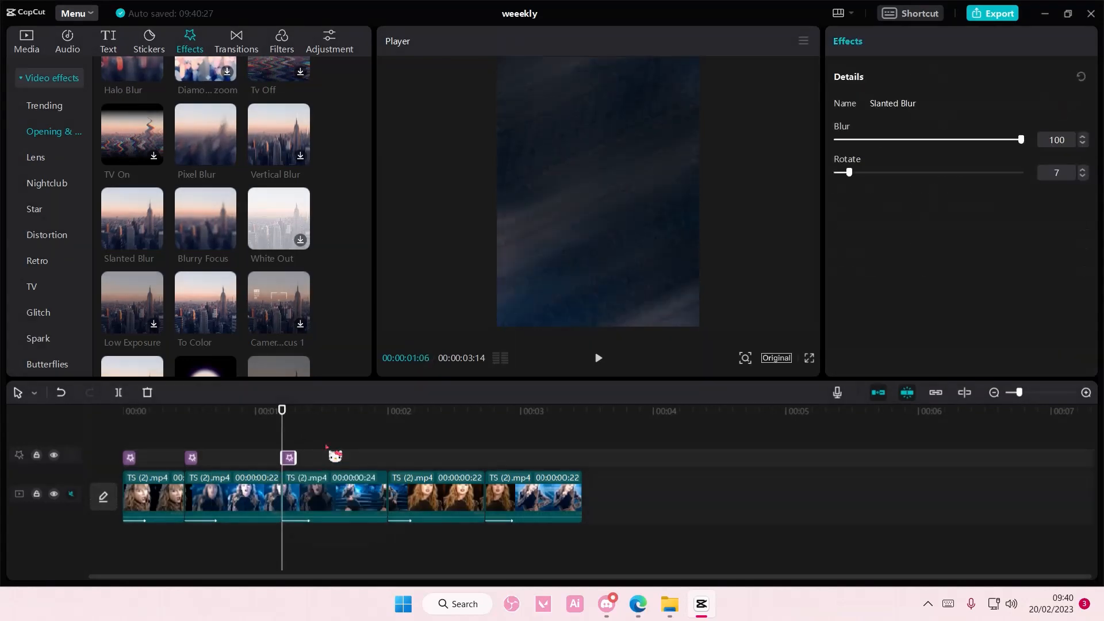
drag(286, 435, 133, 435)
right_click(397, 467)
click(401, 472)
right_click(495, 467)
click(501, 473)
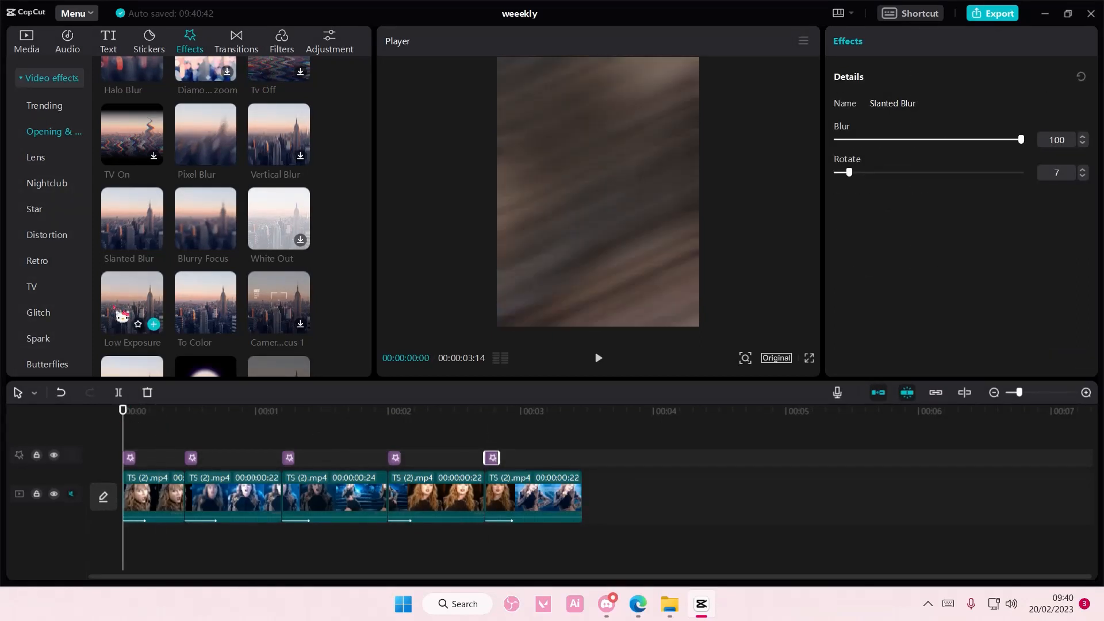
Paste a copy of the first clip's Slanted Blur on a second effect layer, lengthen it slightly, and set its Blur to 50.
right_click(136, 459)
click(153, 409)
right_click(148, 438)
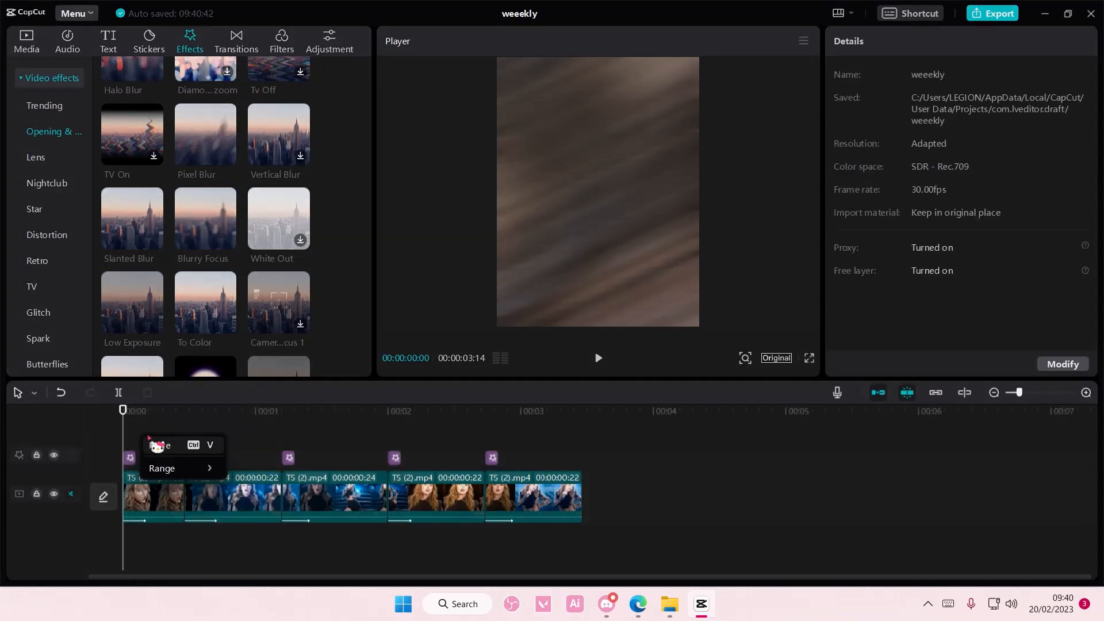
click(157, 445)
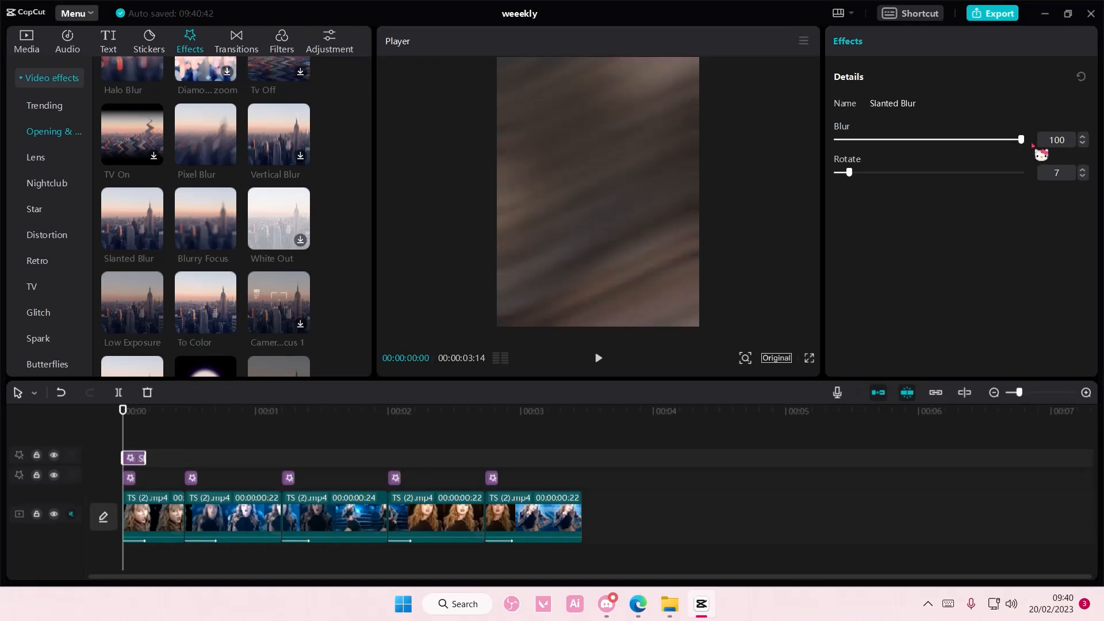
click(1069, 141)
click(224, 446)
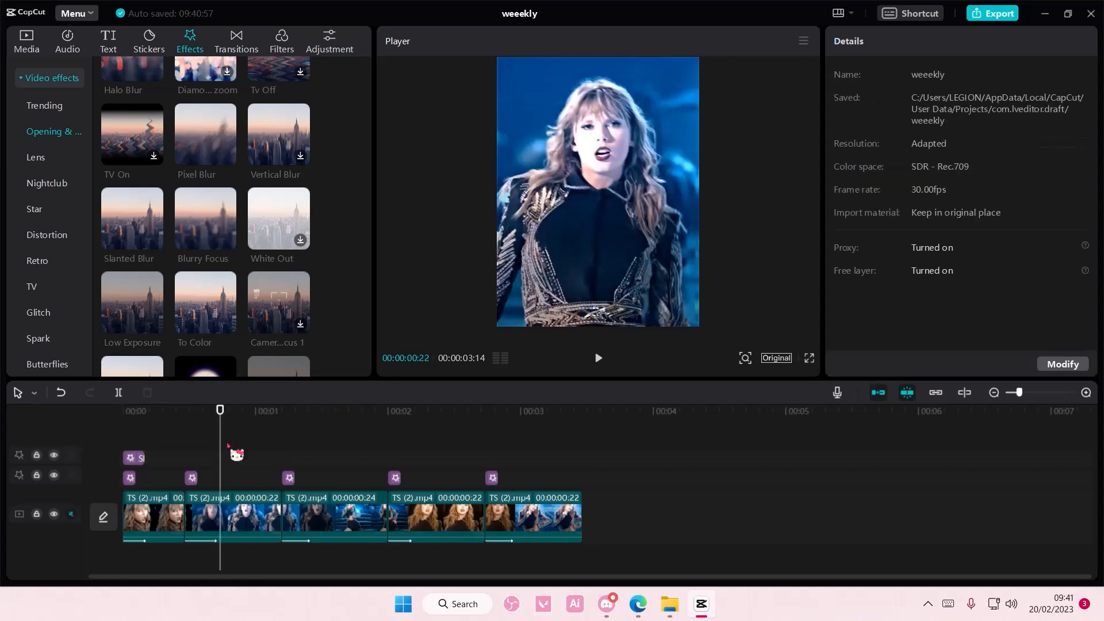
Delete the Slanted Blur copies over the second to fifth clips and the extra layered copy at the start.
click(495, 477)
key(Delete)
click(140, 458)
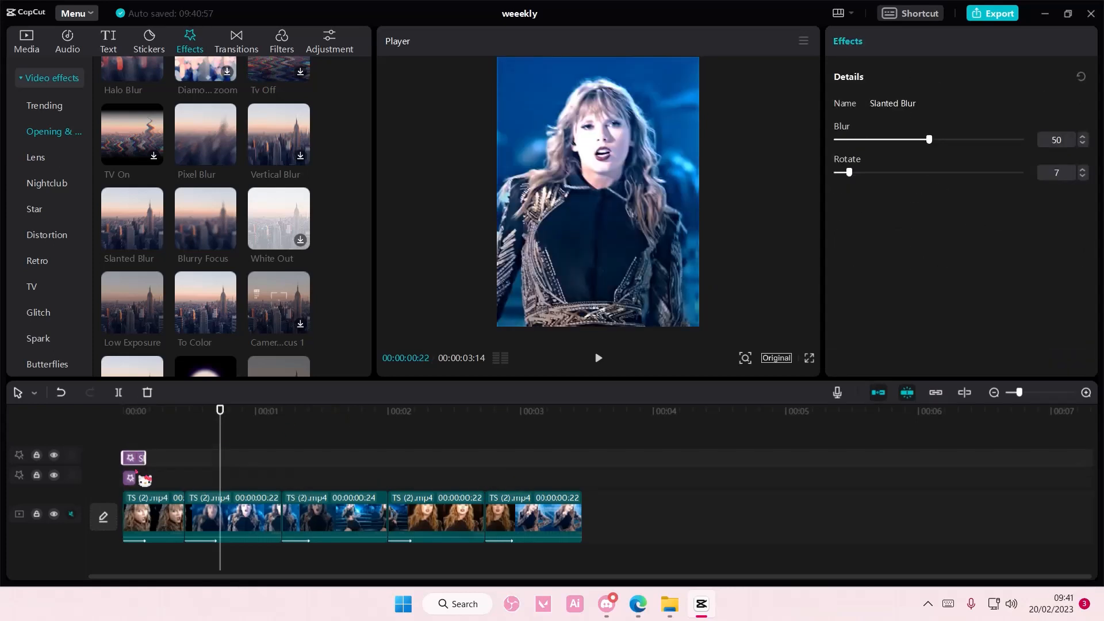
key(Delete)
Set the Rotate value of the remaining Slanted Blur effect on the first clip to 70.
click(131, 458)
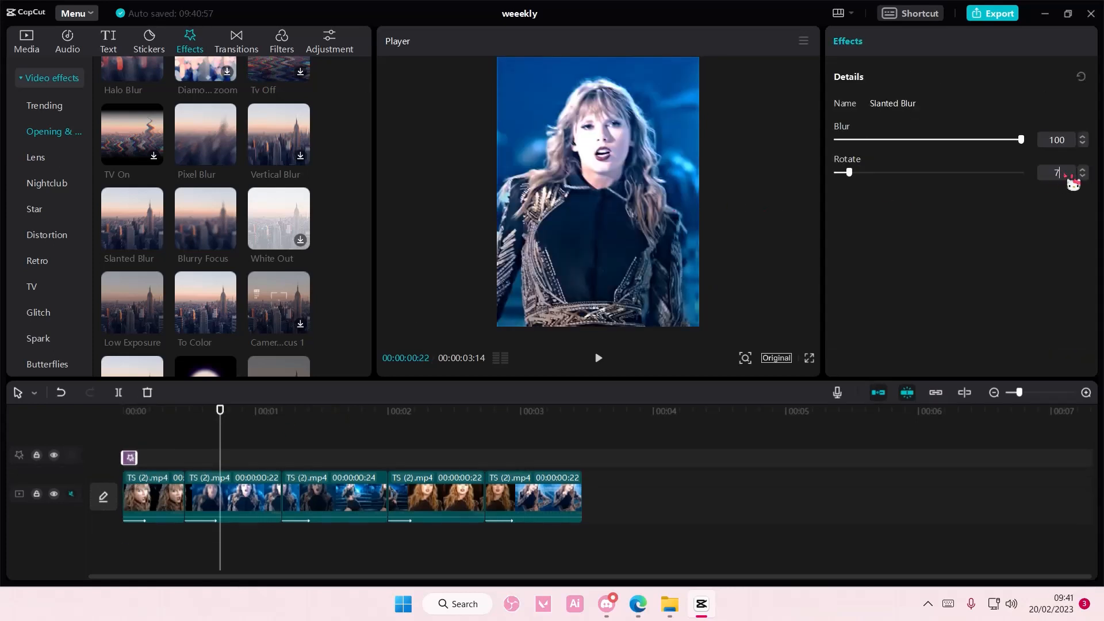
click(219, 455)
click(131, 439)
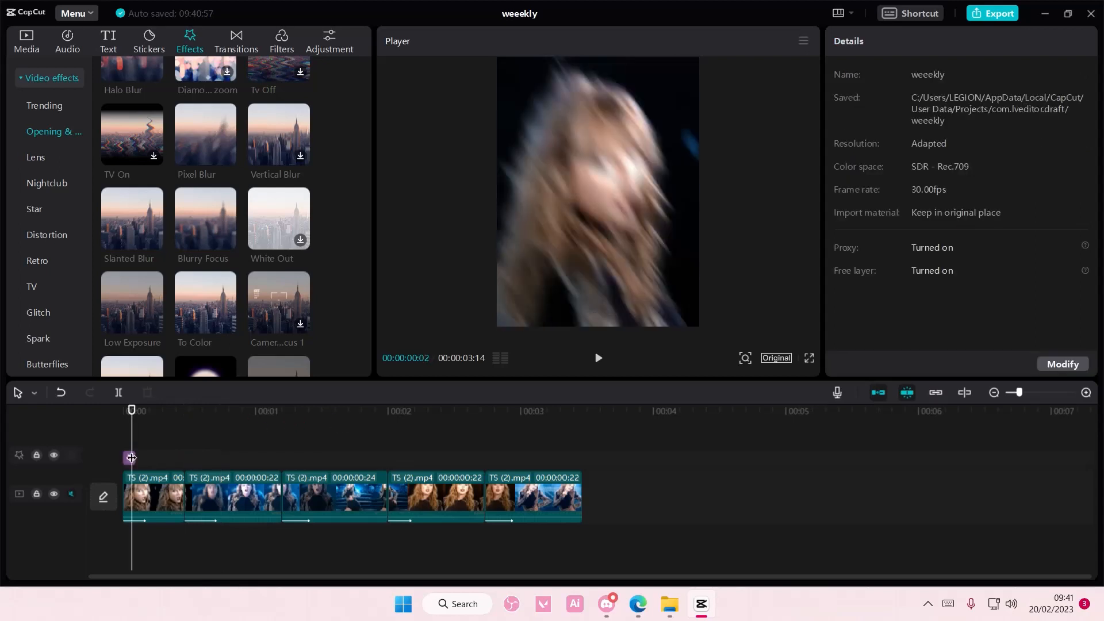
click(129, 457)
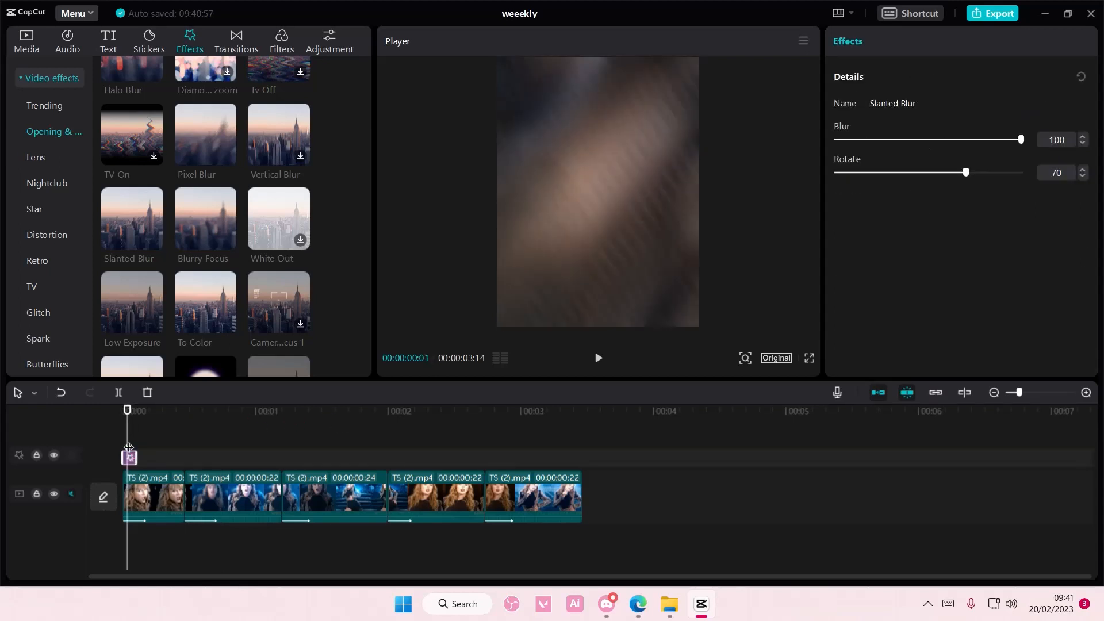
Copy the first clip's Slanted Blur effect and paste it at the starts of the second, third, fourth and fifth clips.
drag(128, 439, 487, 434)
key(ctrl+c)
key(ctrl+v)
key(ctrl+v)
key(ctrl+v)
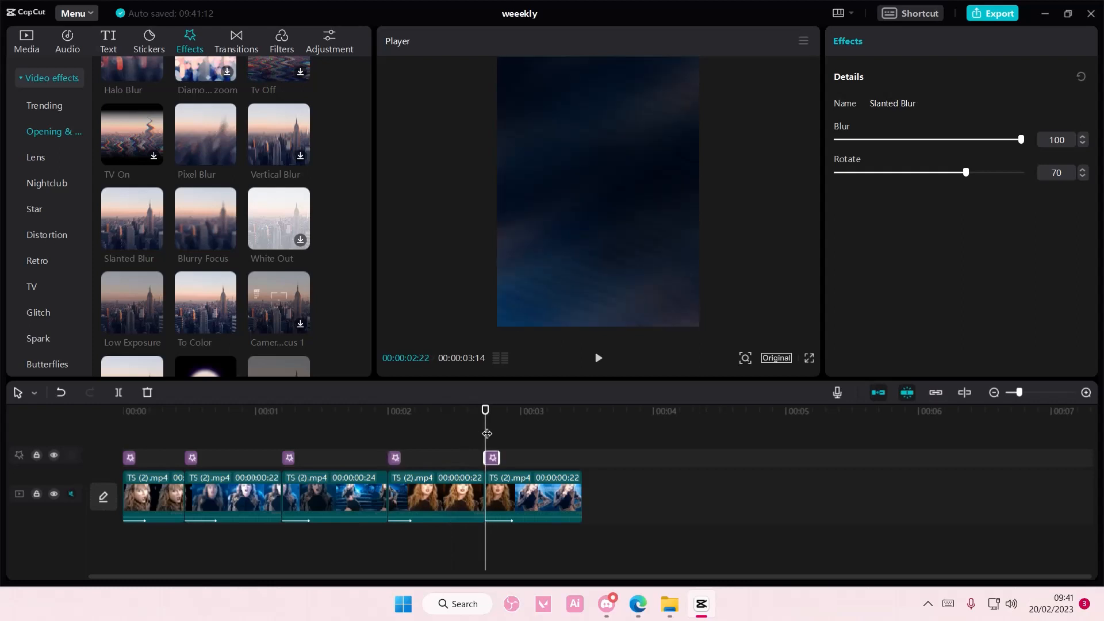
Paste a second Slanted Blur layer at the timeline's beginning, lengthen it slightly, and set its Blur to 50.
click(123, 437)
key(ctrl+v)
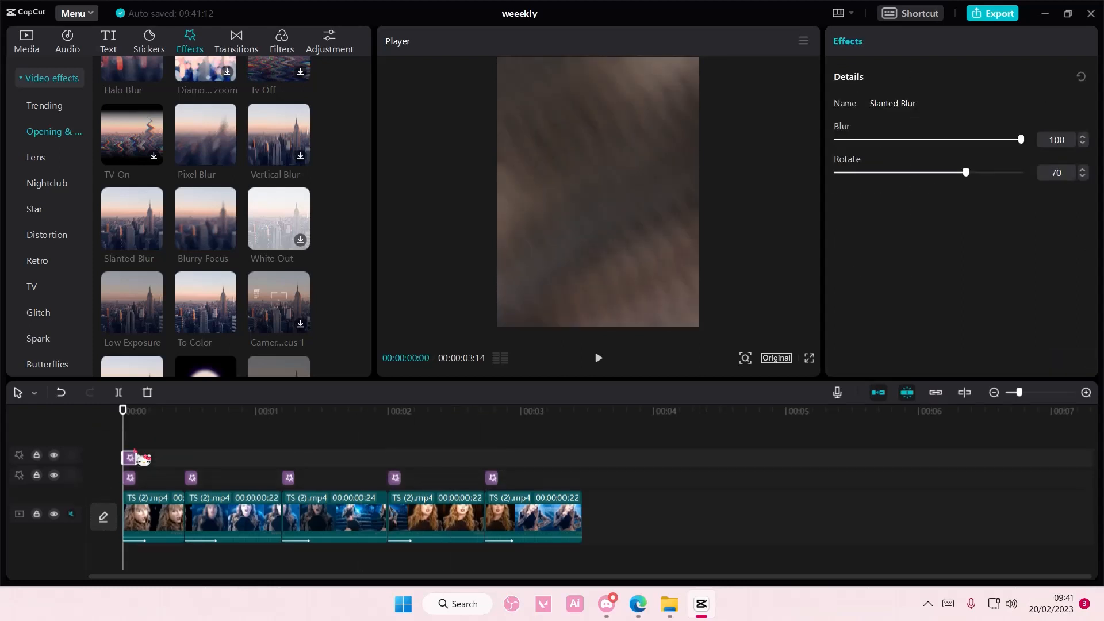
drag(134, 452, 142, 451)
double_click(1069, 141)
click(138, 460)
Paste the longer Slanted Blur with Blur 50 onto the second effect layer at the starts of the second to fifth clips.
drag(120, 435, 185, 435)
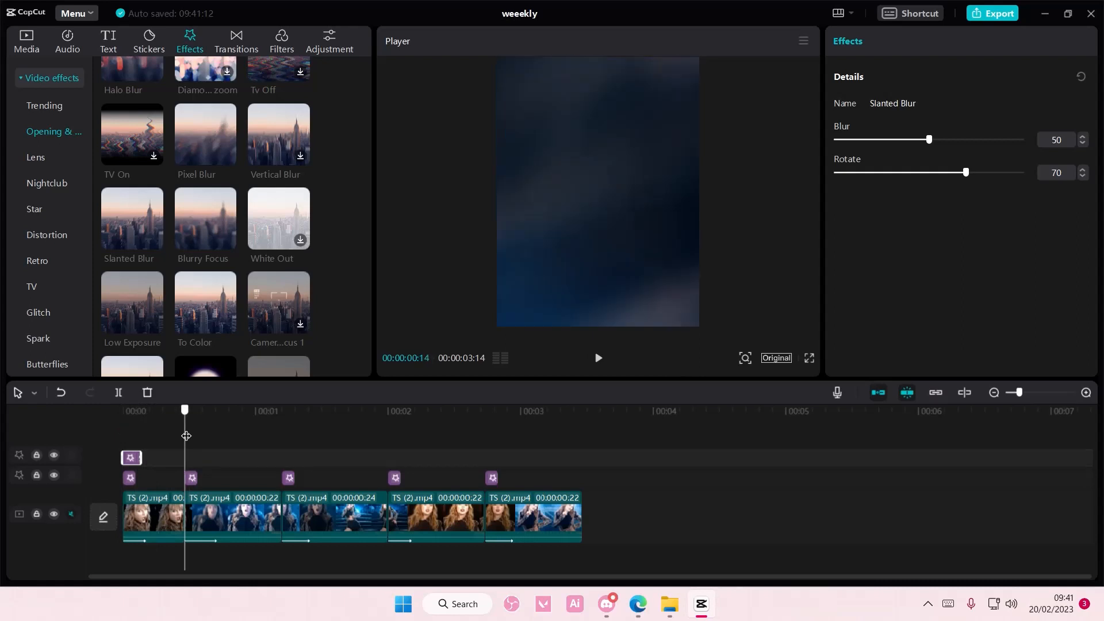
key(ctrl+v)
click(278, 435)
key(ctrl+v)
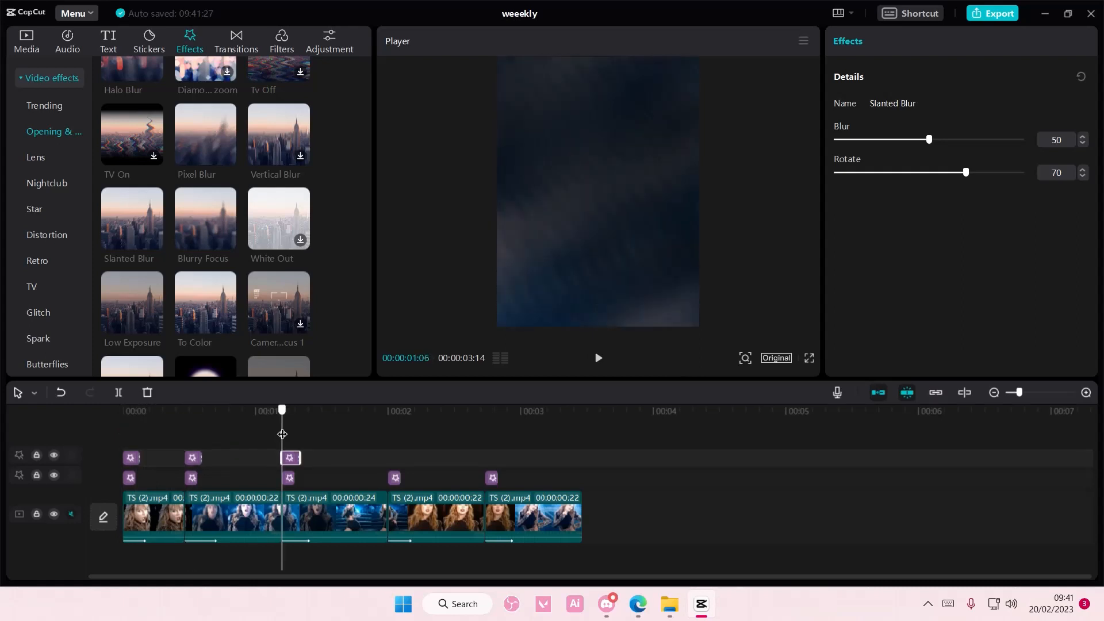
drag(278, 435, 42, 446)
key(ctrl+v)
key(ctrl+v)
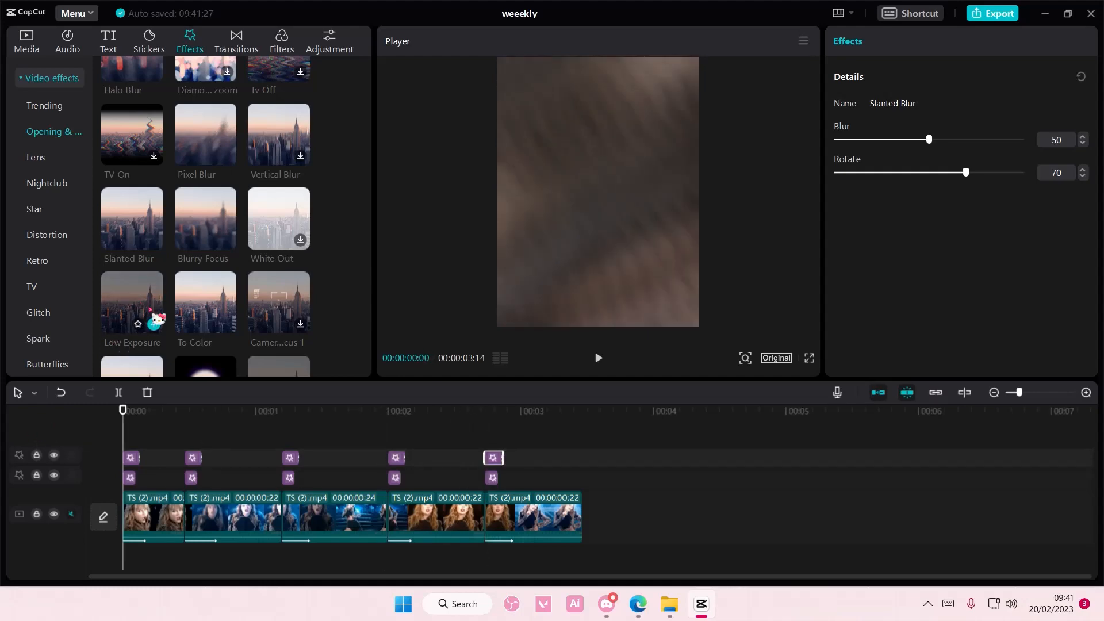
Add the Shake effect from the Nightclub category at the beginning of the timeline.
scroll(151, 315, up, 2)
scroll(155, 316, down, 5)
scroll(156, 311, down, 10)
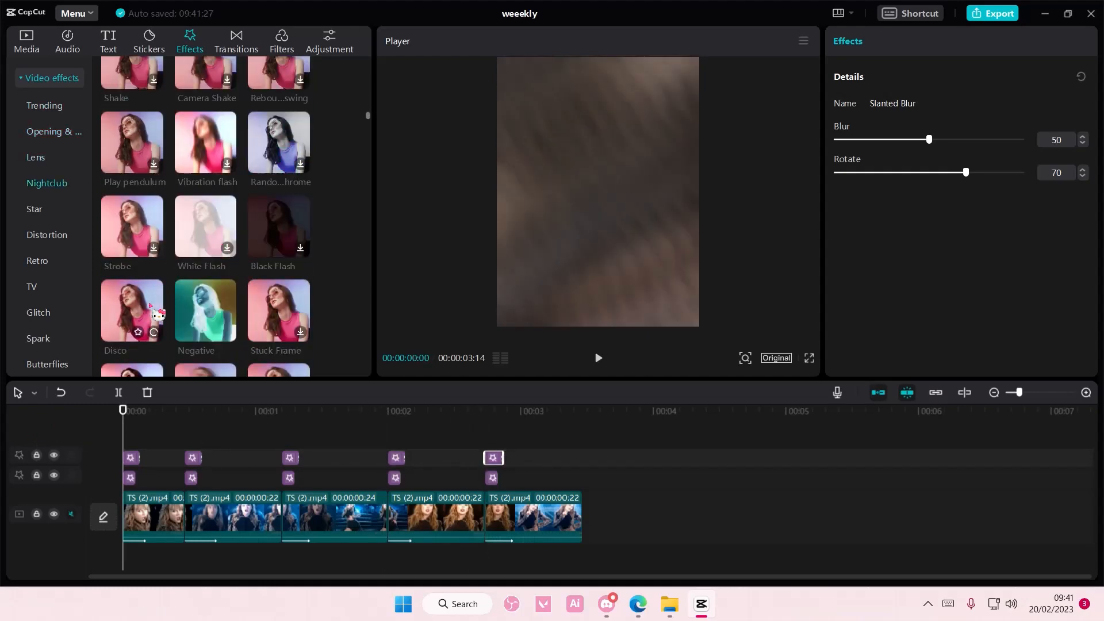
scroll(187, 233, up, 1)
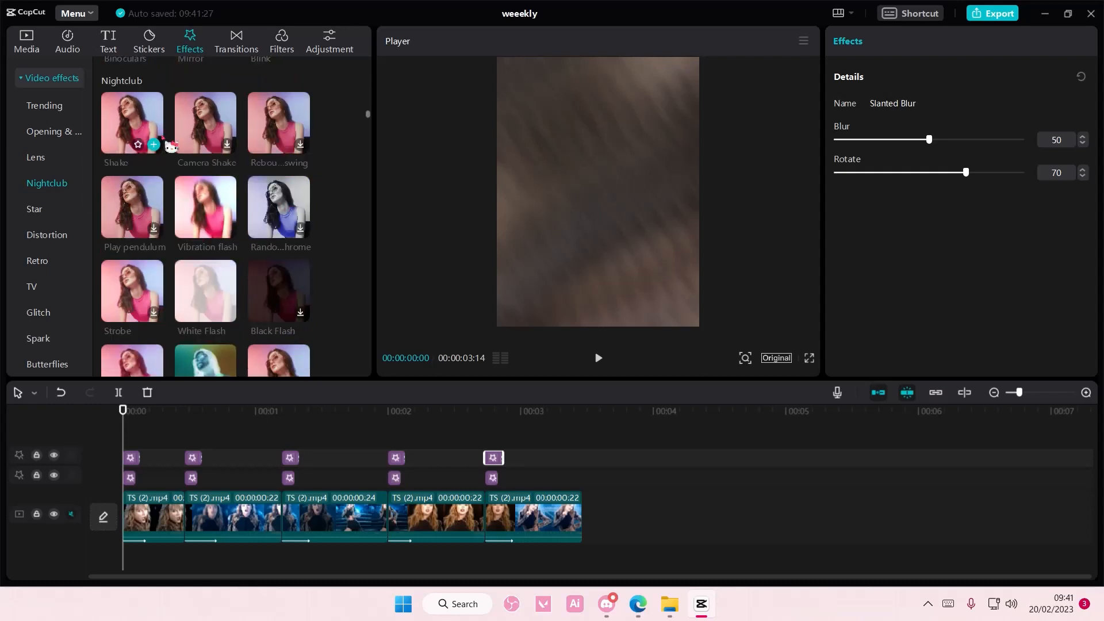
click(153, 144)
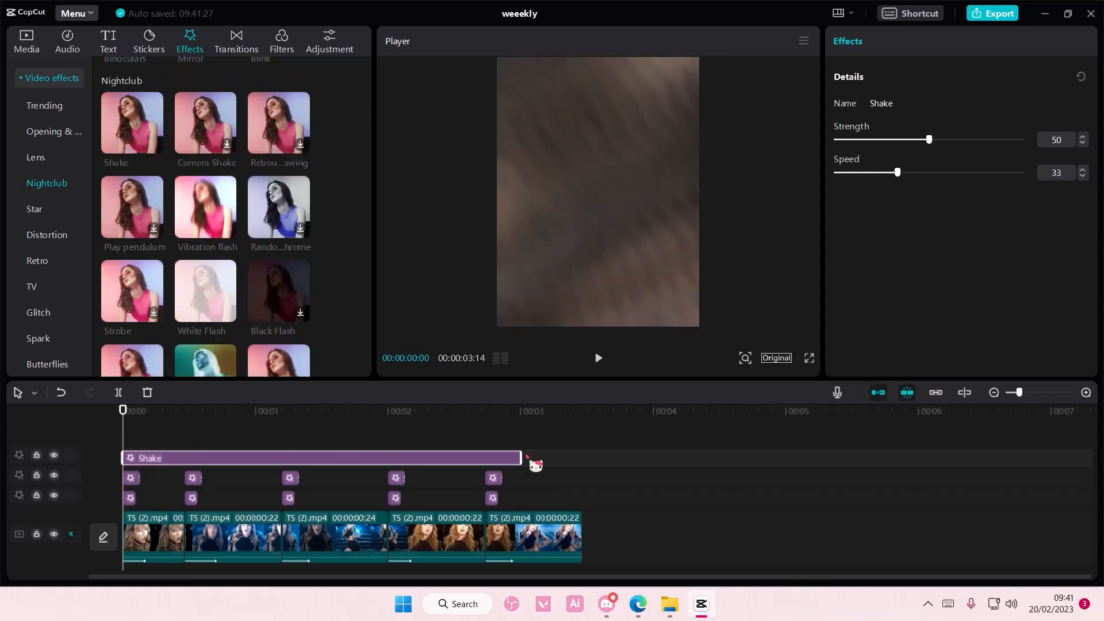
Set the Shake effect's Strength to 70 and Speed to 25, and shorten it to a brief burst over the first clip's start.
drag(1071, 146, 1030, 146)
drag(1069, 179, 1048, 179)
text(25)
drag(521, 458, 136, 456)
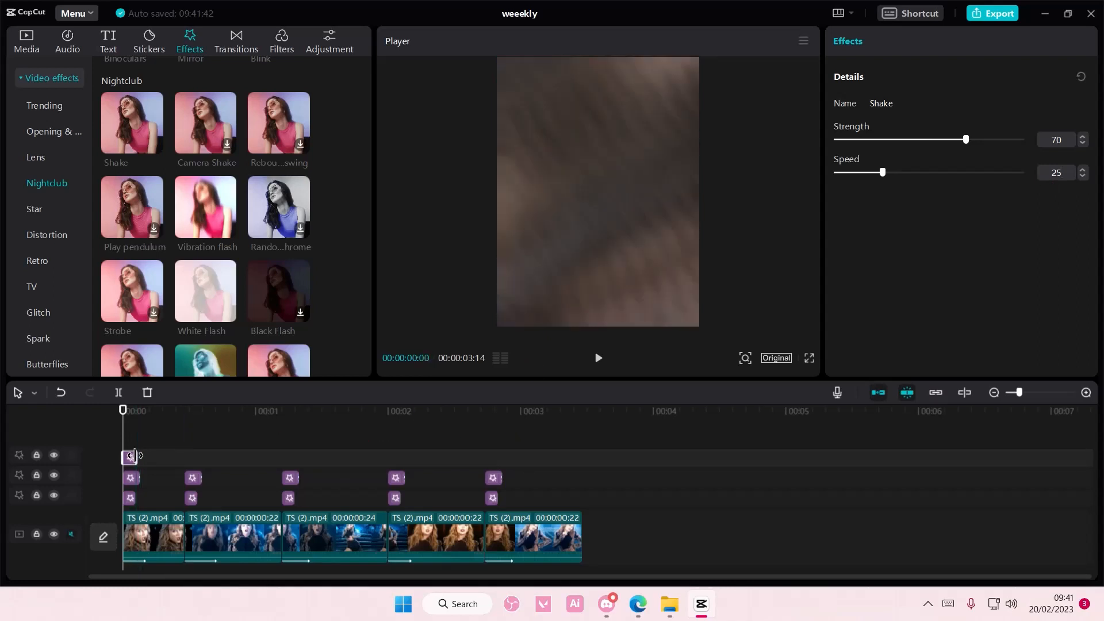
Copy the Shake effect and paste it at the starts of the second, third, fourth and fifth clips.
click(185, 428)
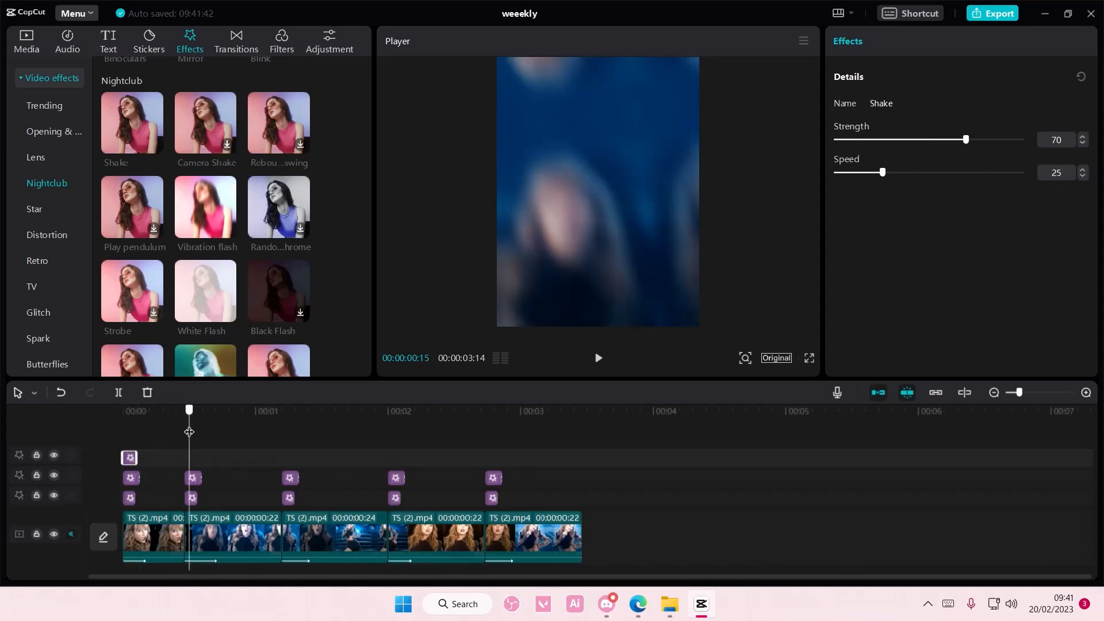
key(ctrl+v)
click(277, 436)
key(ctrl+v)
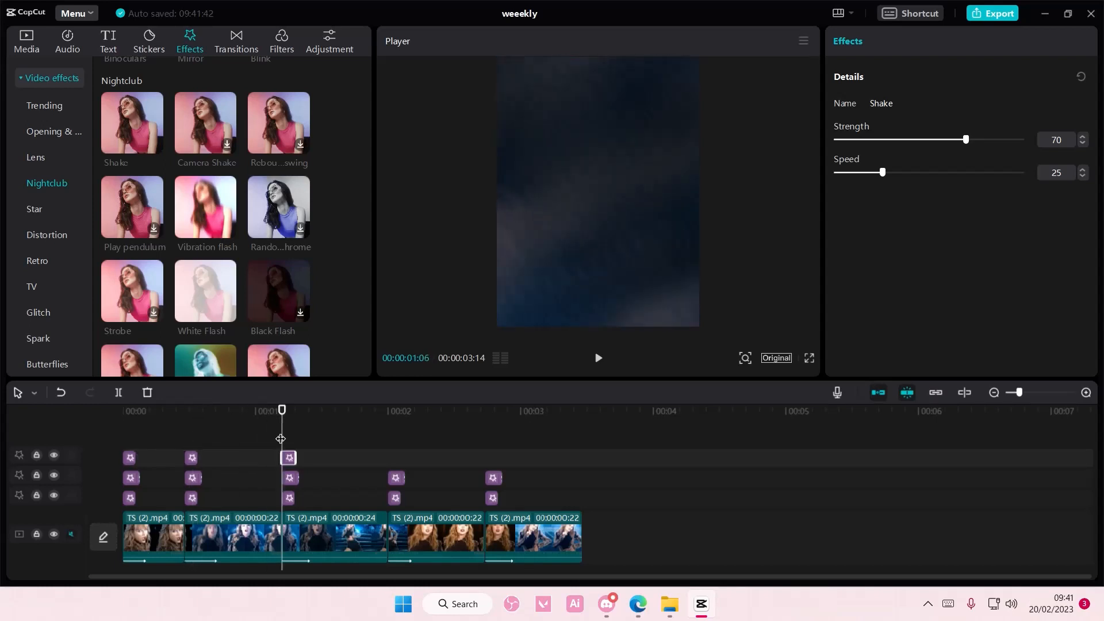
click(399, 446)
click(394, 447)
key(ctrl+v)
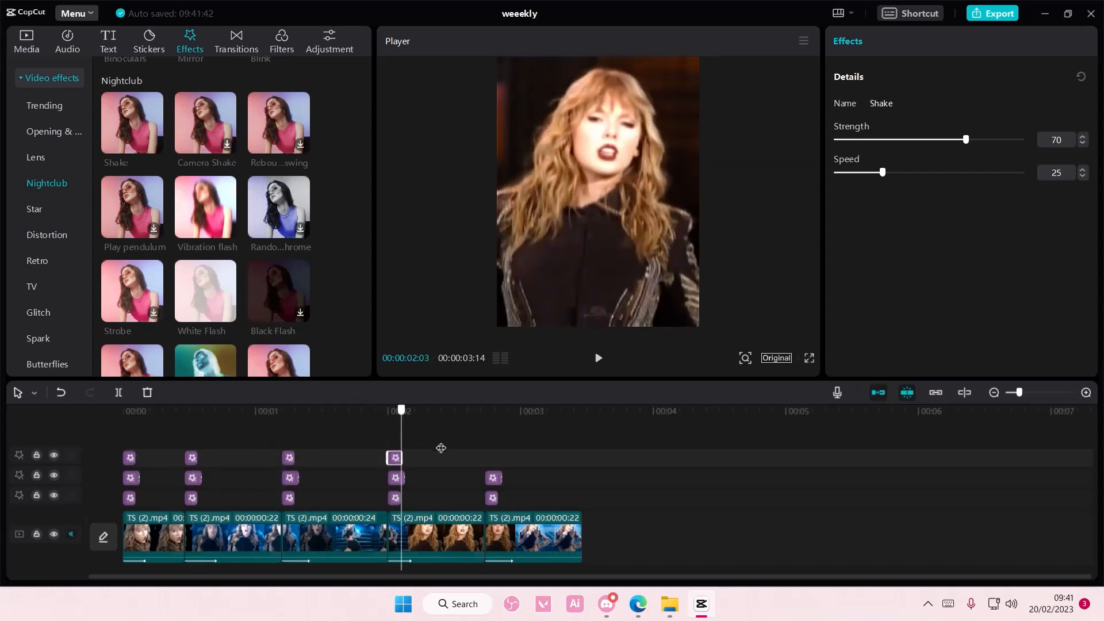
drag(467, 448, 482, 452)
key(ctrl+v)
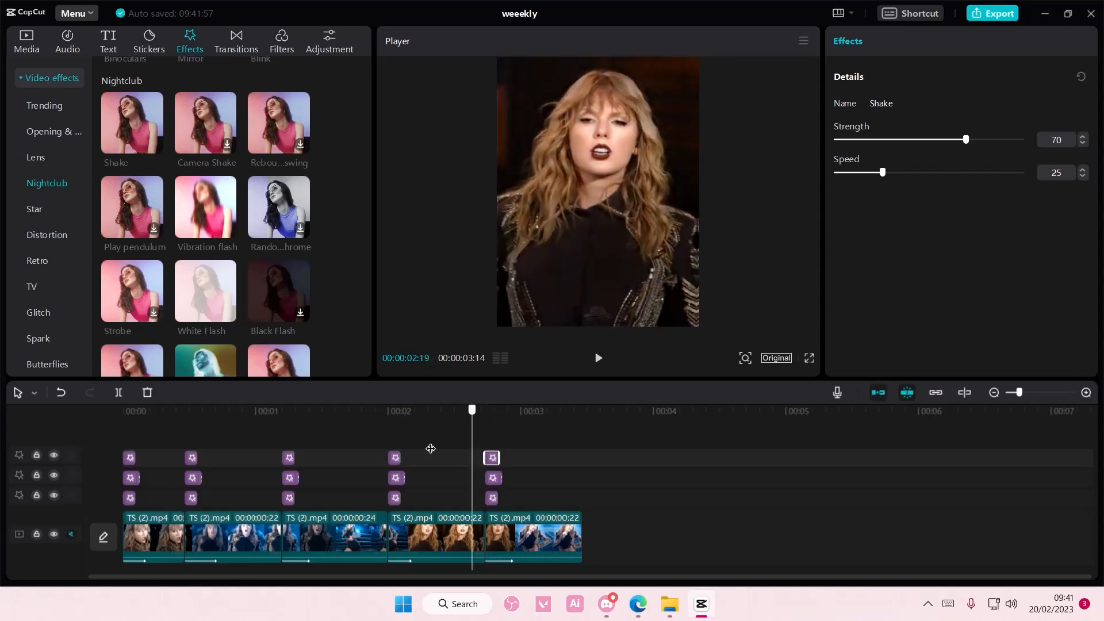
Play the edit from the beginning to review the blur and shake effects at each cut.
click(92, 447)
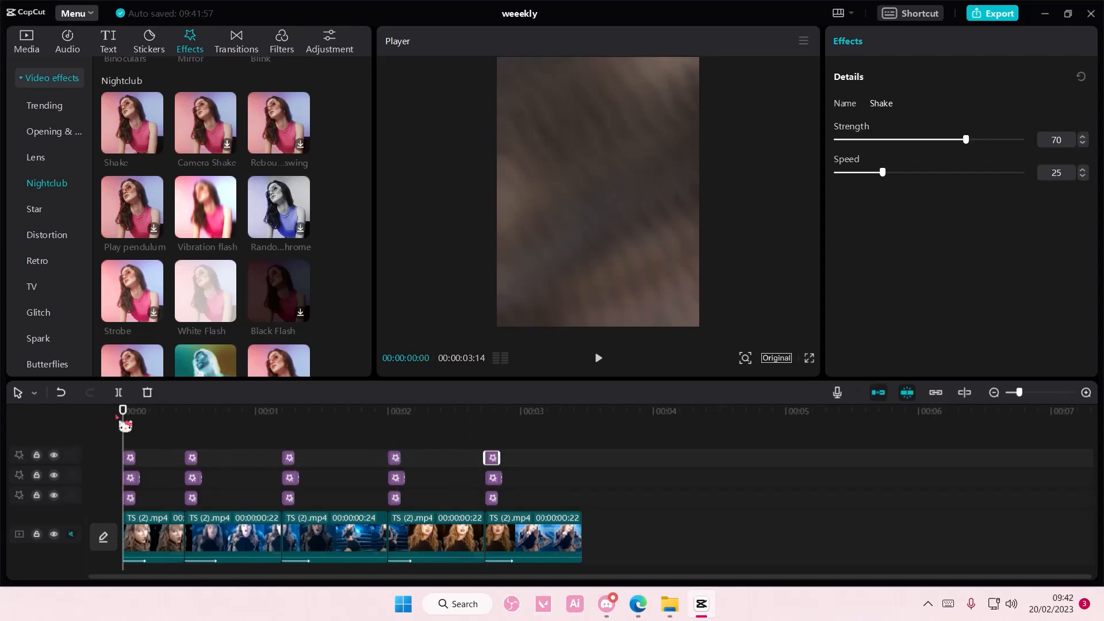
click(136, 422)
key(space)
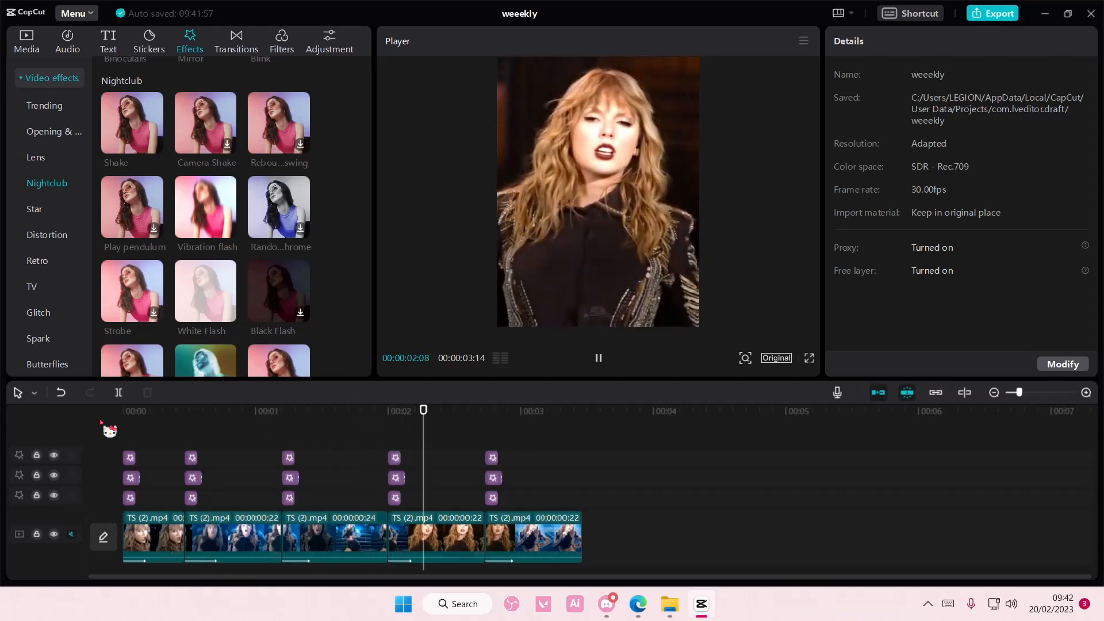
key(space)
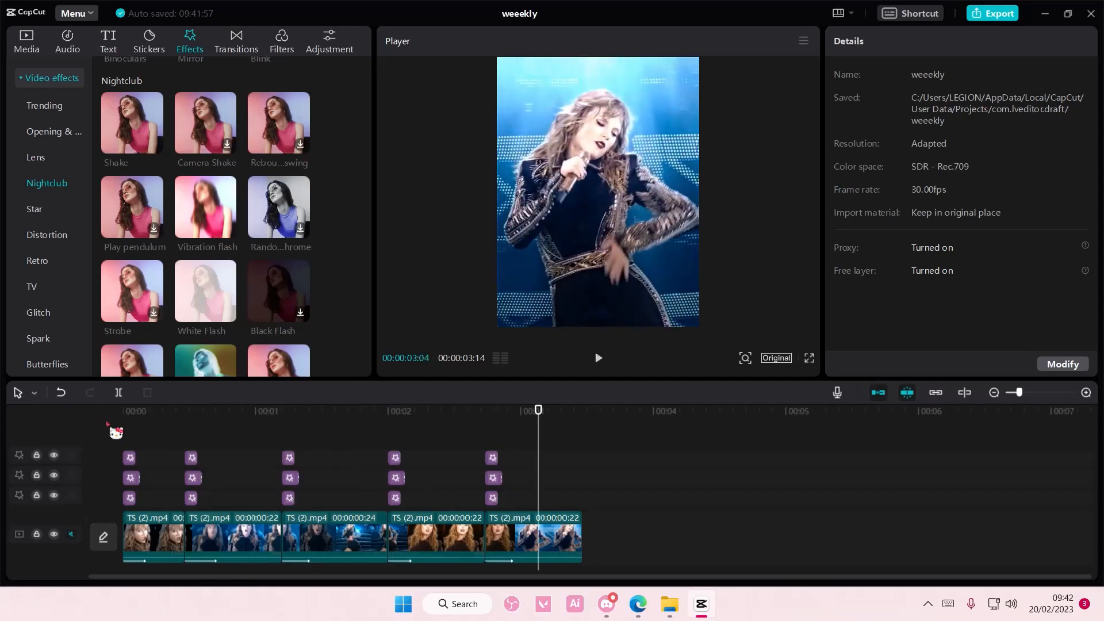
ctrl+click(130, 458)
ctrl+click(131, 479)
ctrl+click(132, 497)
click(131, 432)
drag(131, 432, 124, 432)
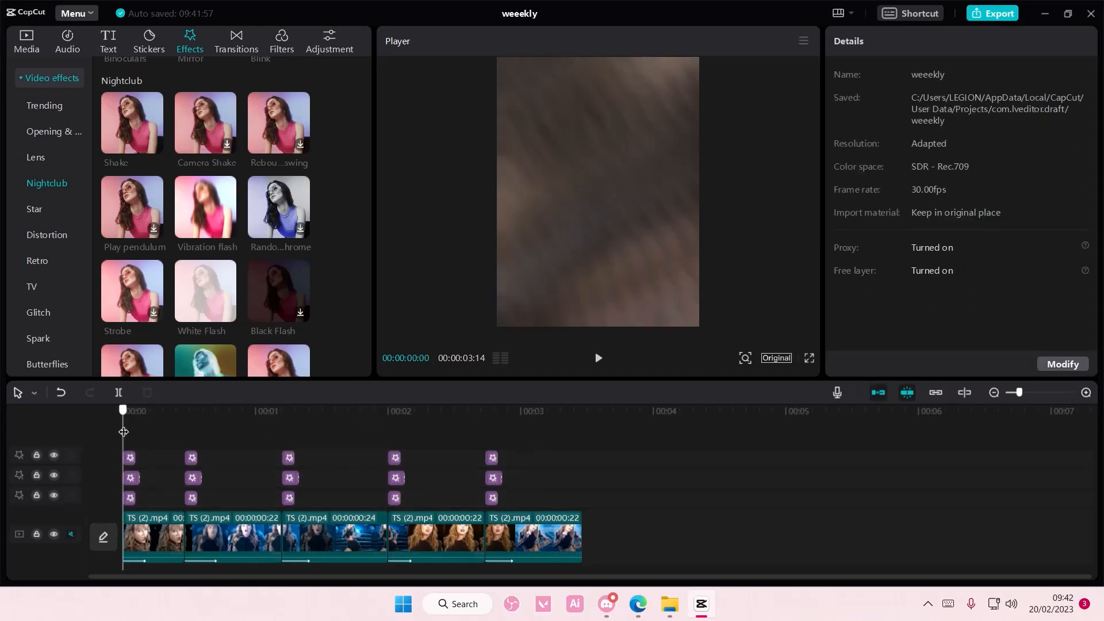
key(space)
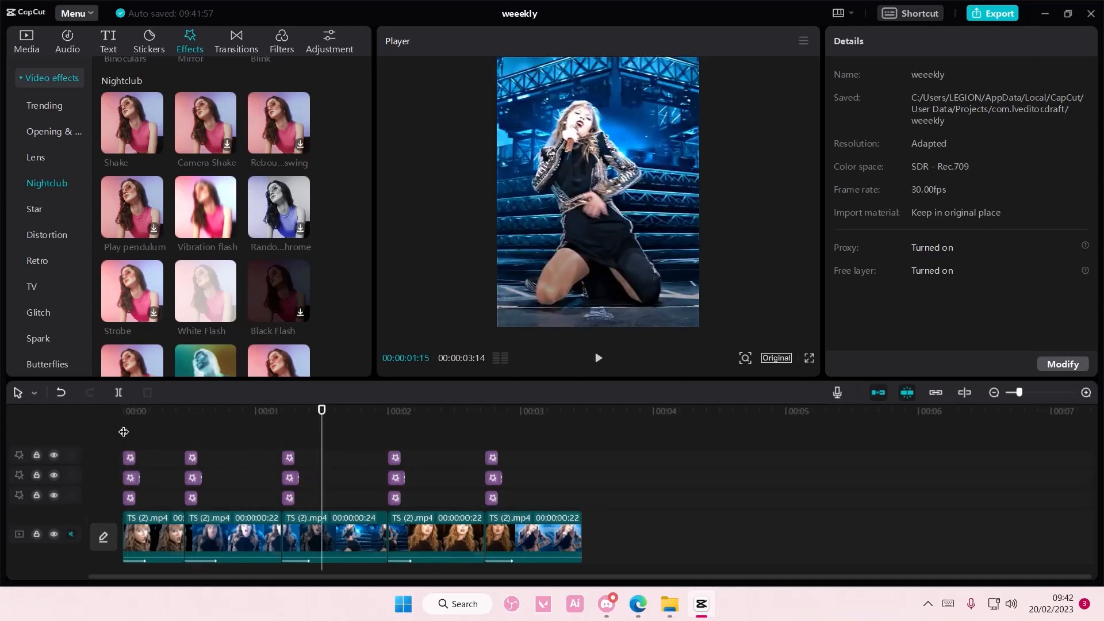
click(135, 437)
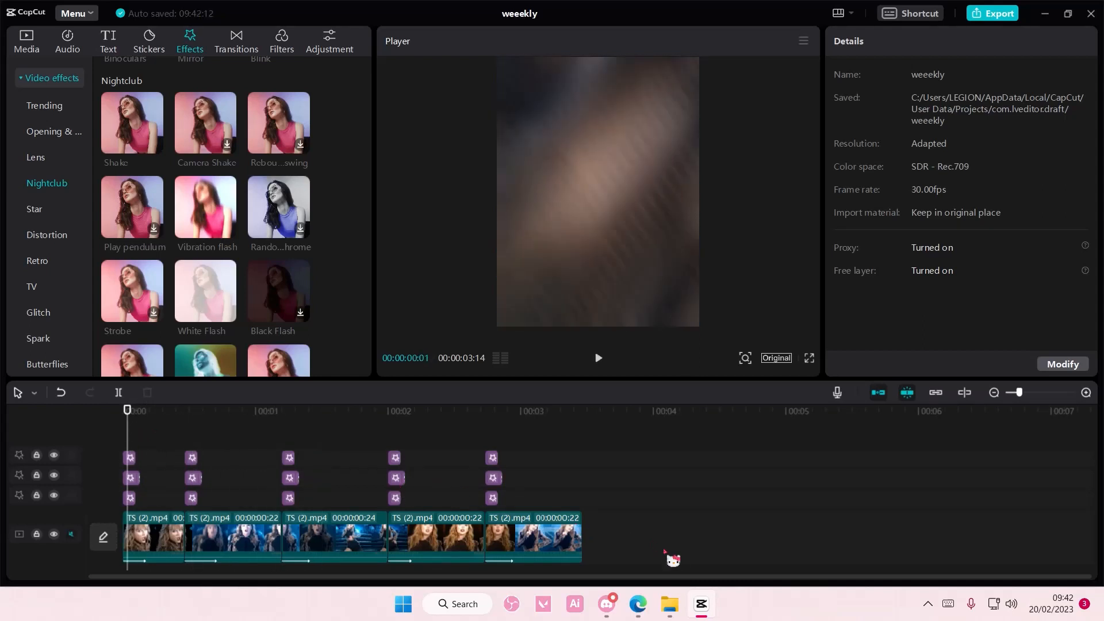
Replay the edit from the start of the second clip to check the effects across the following cuts.
click(1086, 393)
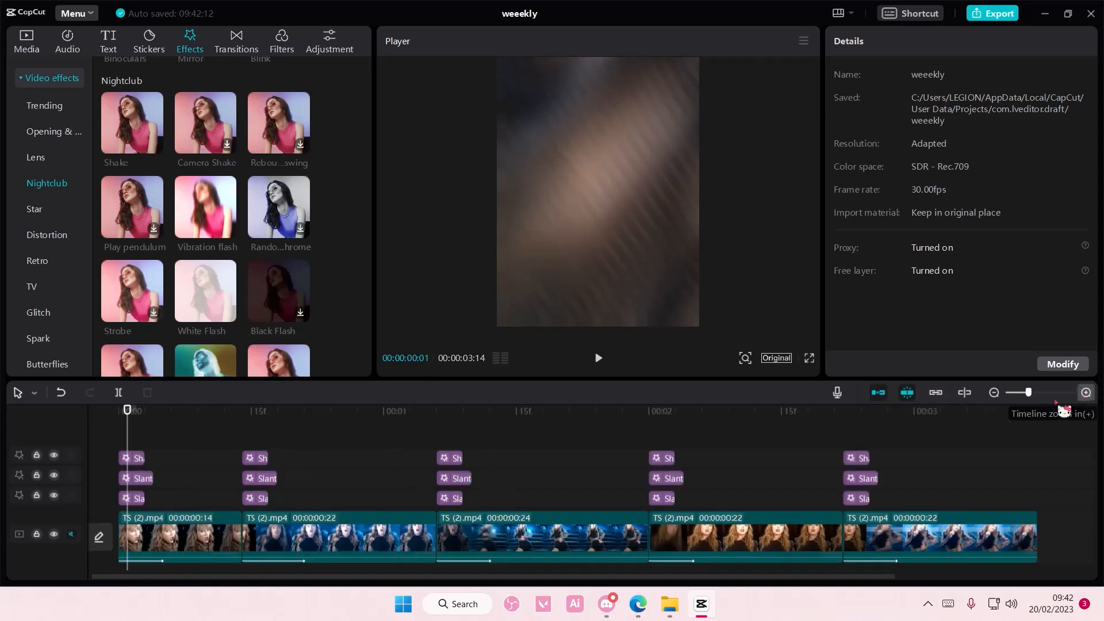
drag(142, 438, 259, 438)
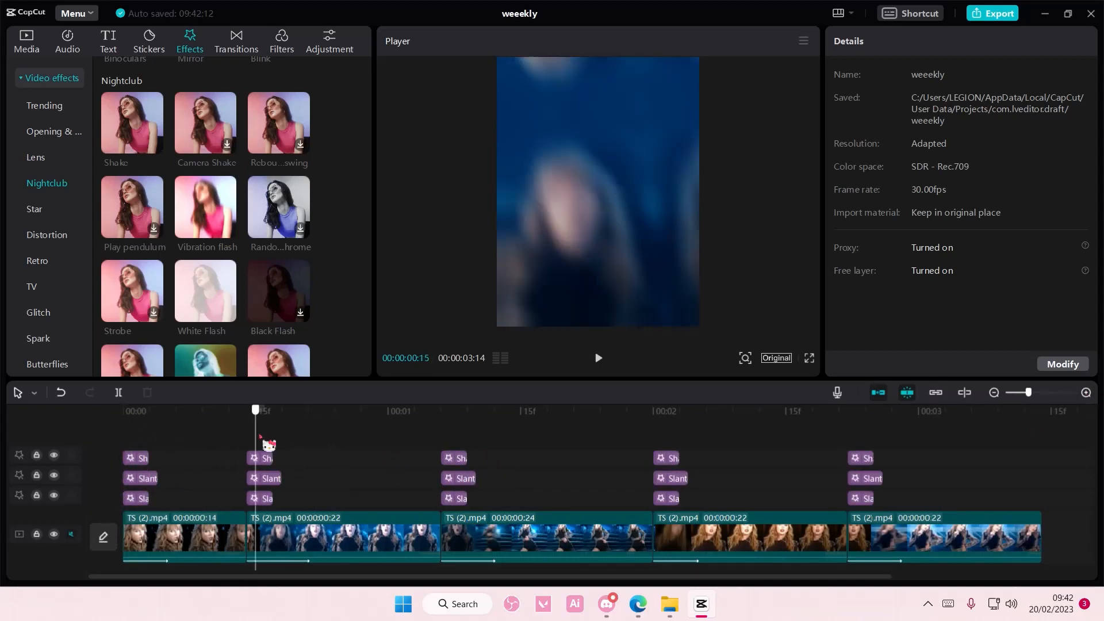
key(space)
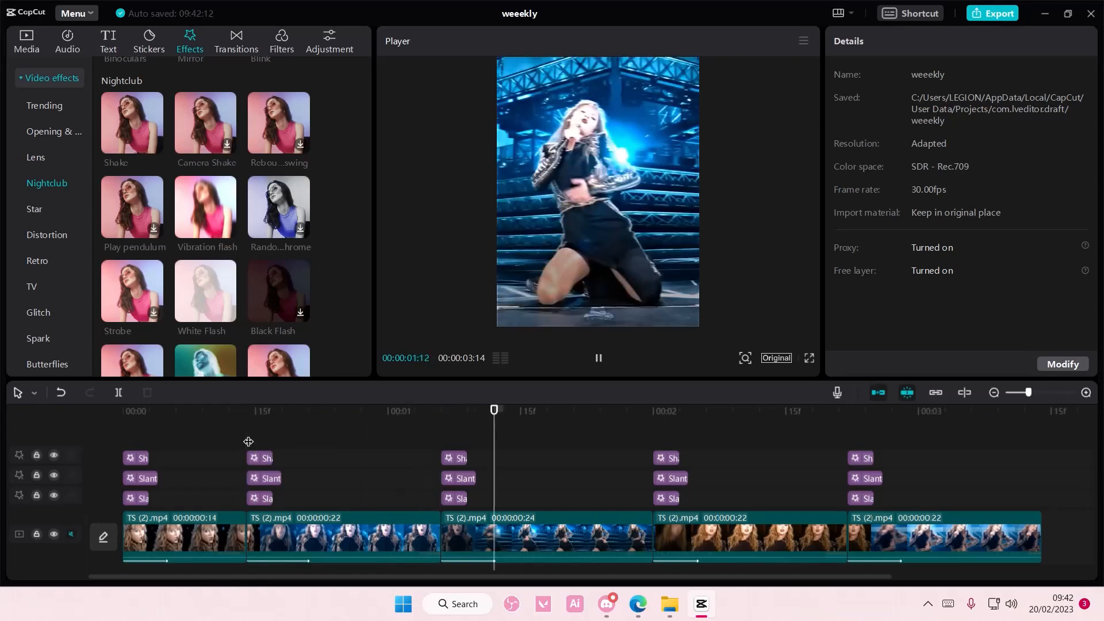
click(257, 426)
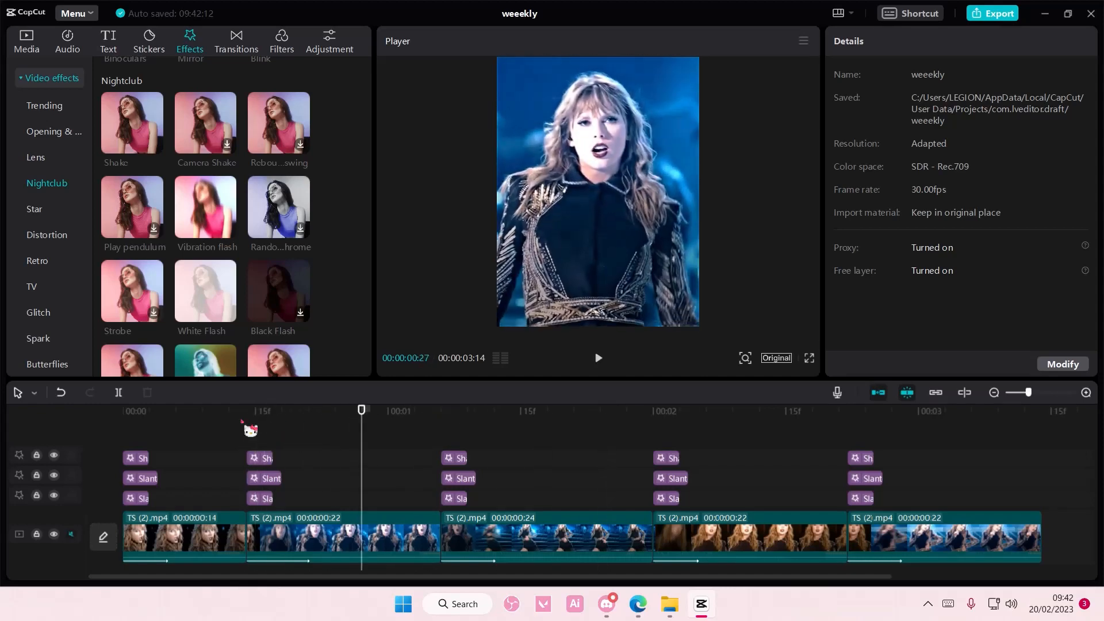
click(255, 427)
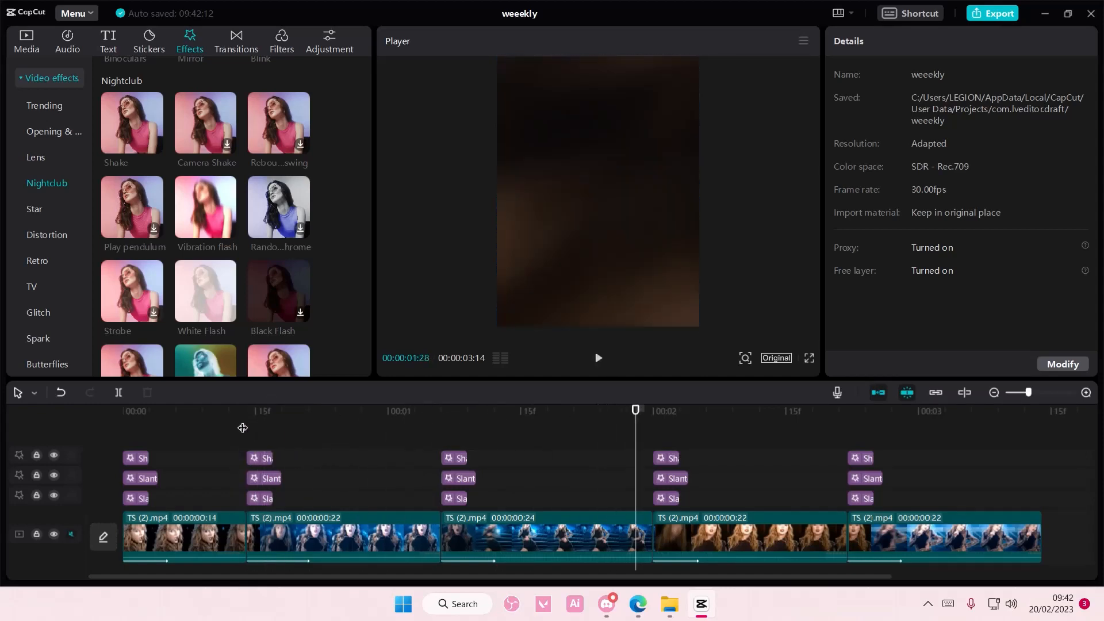